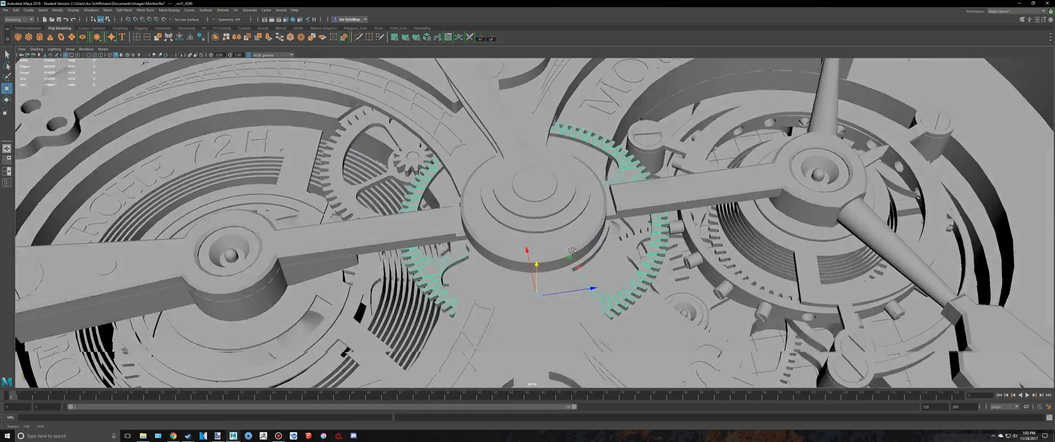
# Examine how the toothed gear, central hub, bridge arm and small lower disc stack together in the reference watch model
pyautogui.keyDown('alt'); pyautogui.moveTo(572, 250); pyautogui.dragTo(511, 247); pyautogui.keyUp('alt')
pyautogui.scroll(-4, 511, 247)
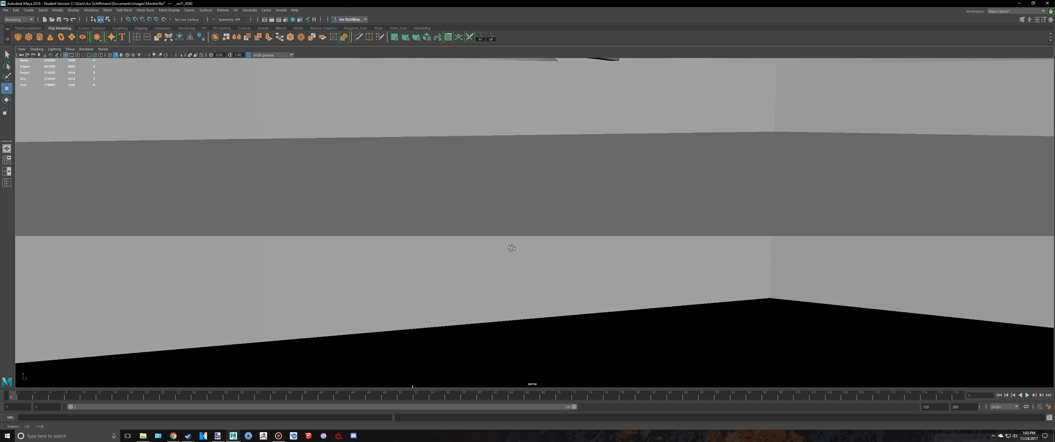
pyautogui.scroll(8, 510, 247)
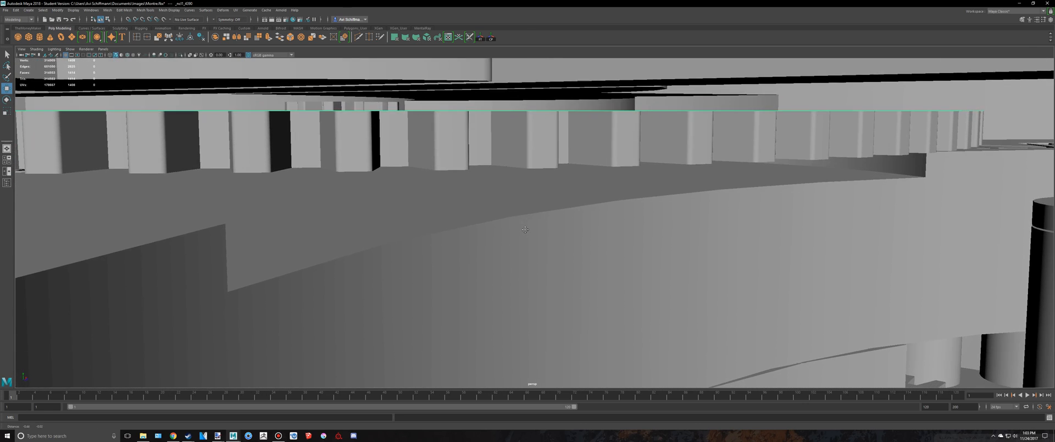
pyautogui.scroll(-8, 525, 230)
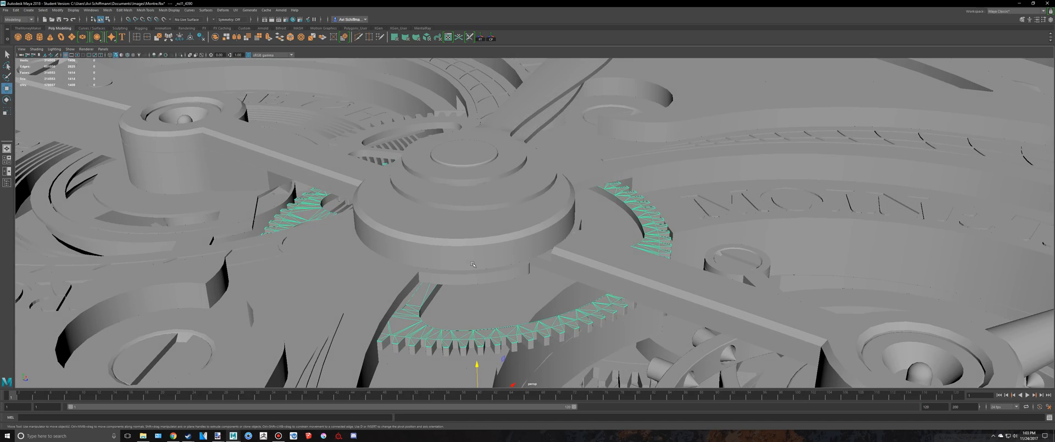
pyautogui.click(473, 265)
pyautogui.keyDown('alt'); pyautogui.moveTo(472, 264); pyautogui.dragTo(525, 233); pyautogui.keyUp('alt')
pyautogui.scroll(4, 524, 250)
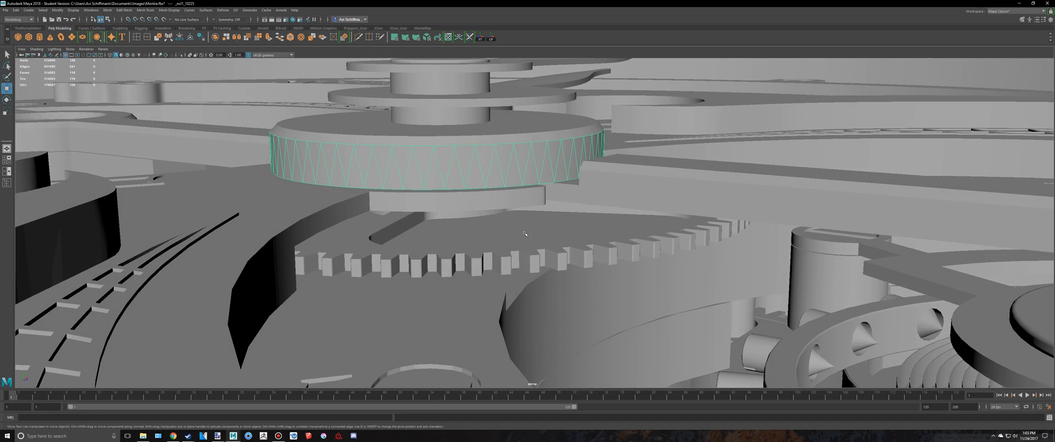
pyautogui.click(581, 191)
pyautogui.keyDown('alt'); pyautogui.moveTo(581, 190); pyautogui.dragTo(552, 187); pyautogui.keyUp('alt')
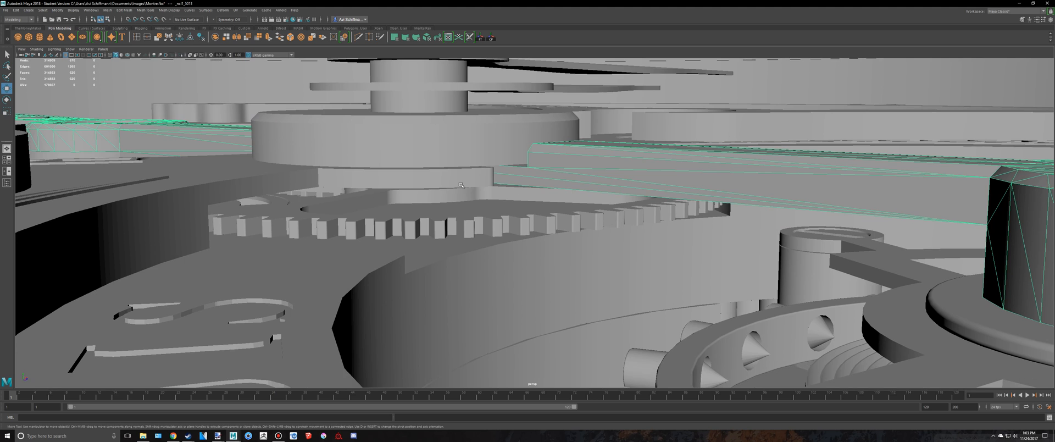
pyautogui.click(462, 188)
pyautogui.keyDown('alt'); pyautogui.moveTo(462, 189); pyautogui.dragTo(470, 201); pyautogui.keyUp('alt')
pyautogui.scroll(-3, 470, 201)
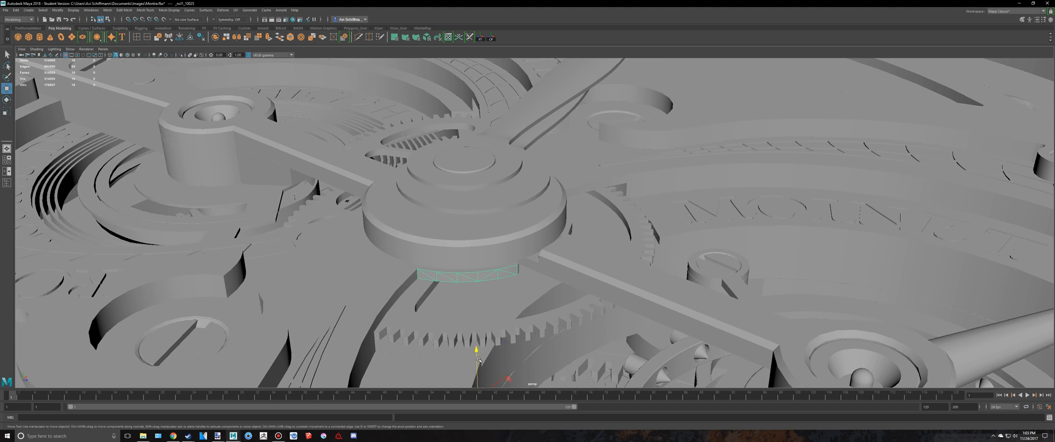
# Examine the thin ring and plate between the central hub and the gear in the reference model
pyautogui.scroll(10, 503, 239)
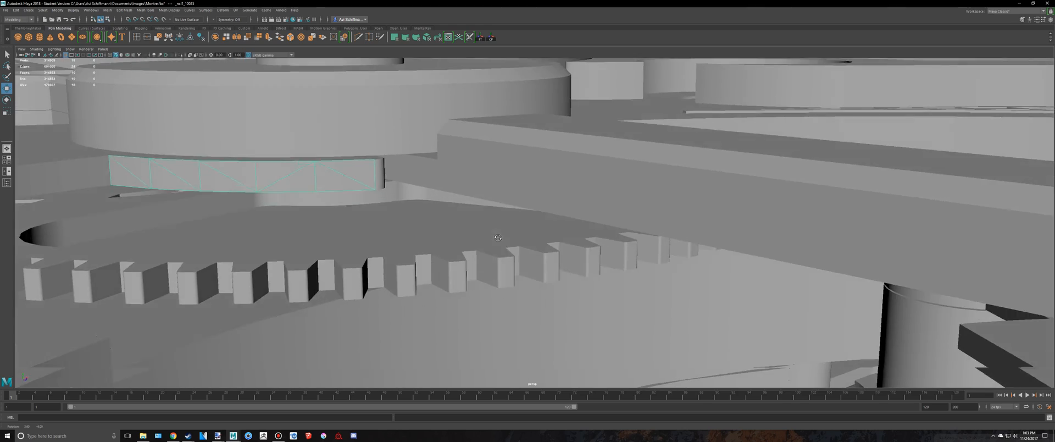
pyautogui.keyDown('alt'); pyautogui.moveTo(498, 237); pyautogui.dragTo(488, 275); pyautogui.keyUp('alt')
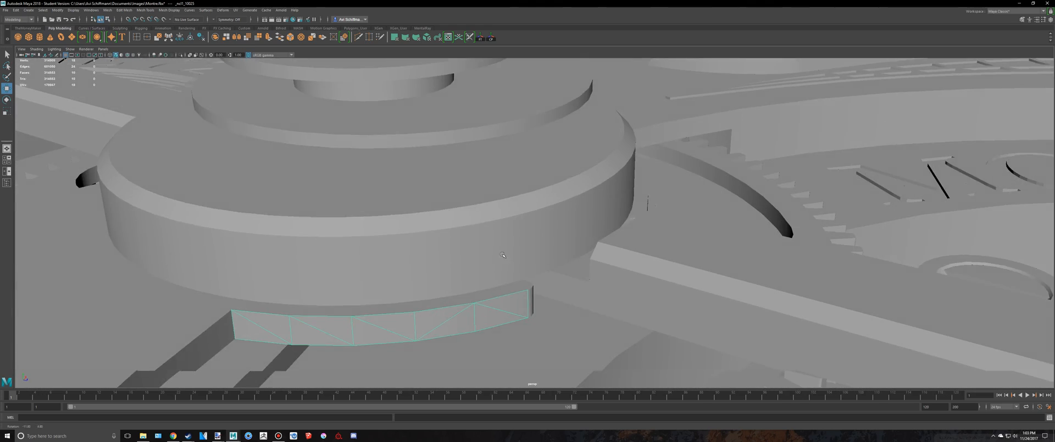
pyautogui.scroll(-4, 385, 307)
pyautogui.click(339, 284)
pyautogui.scroll(-4, 339, 284)
pyautogui.scroll(8, 402, 293)
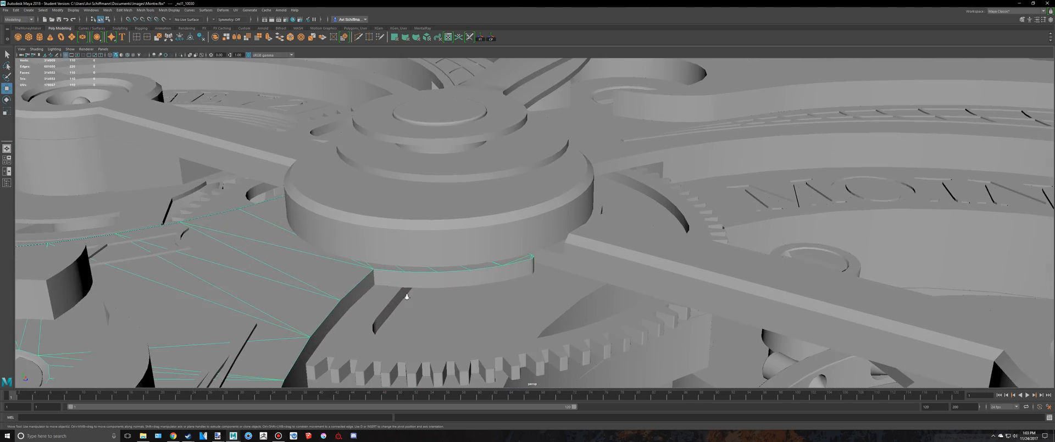
pyautogui.keyDown('alt'); pyautogui.moveTo(399, 292); pyautogui.dragTo(397, 285); pyautogui.keyUp('alt')
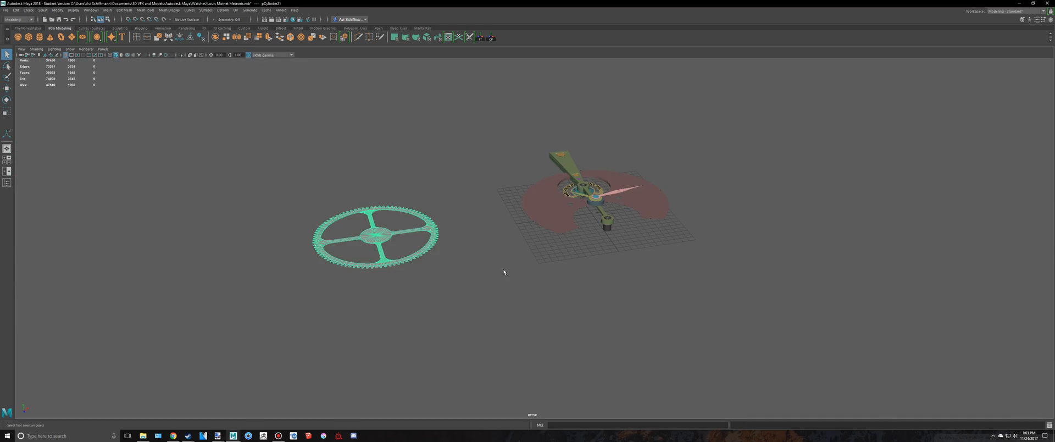
# In the working watch scene, scale the gear wheel down uniformly to about 0.221 and centre it on the central hub from above
pyautogui.scroll(5, 483, 266)
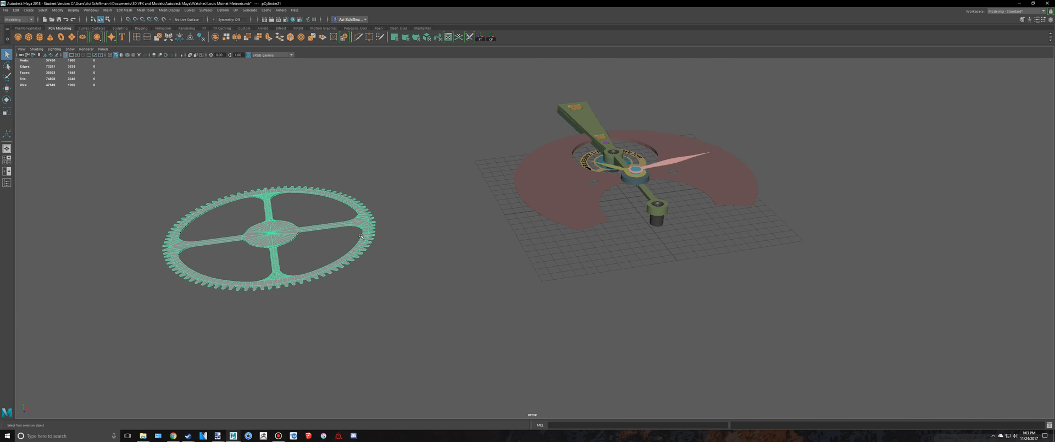
pyautogui.press('space')
pyautogui.press('space')
pyautogui.scroll(-4, 596, 289)
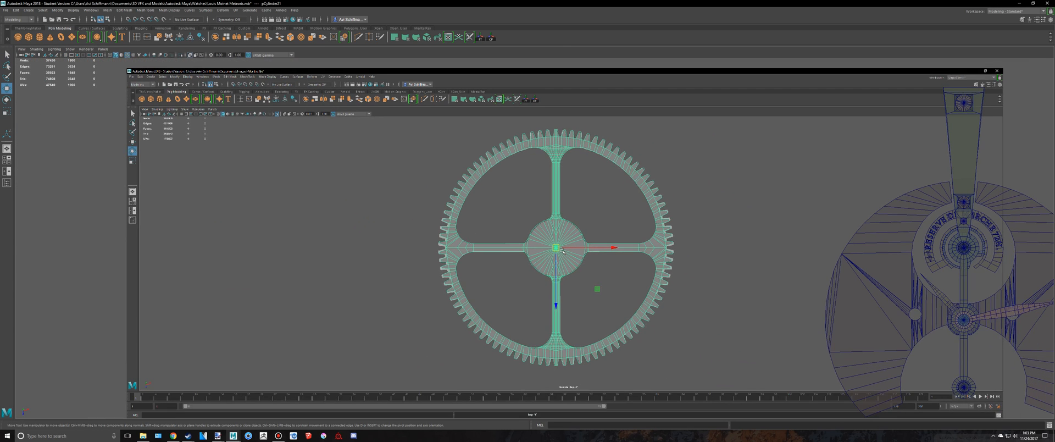
pyautogui.press('r')
pyautogui.keyDown('alt'); pyautogui.moveTo(596, 290); pyautogui.dragTo(392, 251, button='middle'); pyautogui.keyUp('alt')
pyautogui.click(457, 232)
pyautogui.press('w')
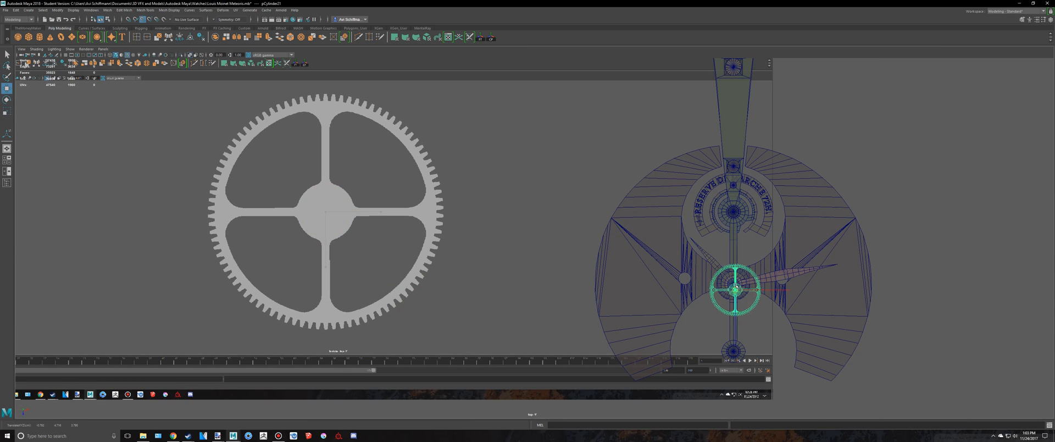
pyautogui.press('f')
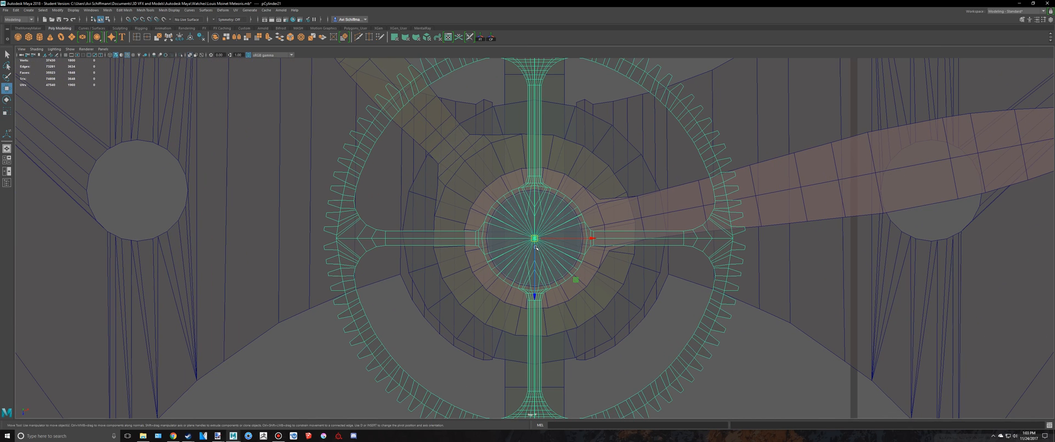
pyautogui.scroll(-5, 536, 240)
pyautogui.press('r')
pyautogui.scroll(3, 535, 240)
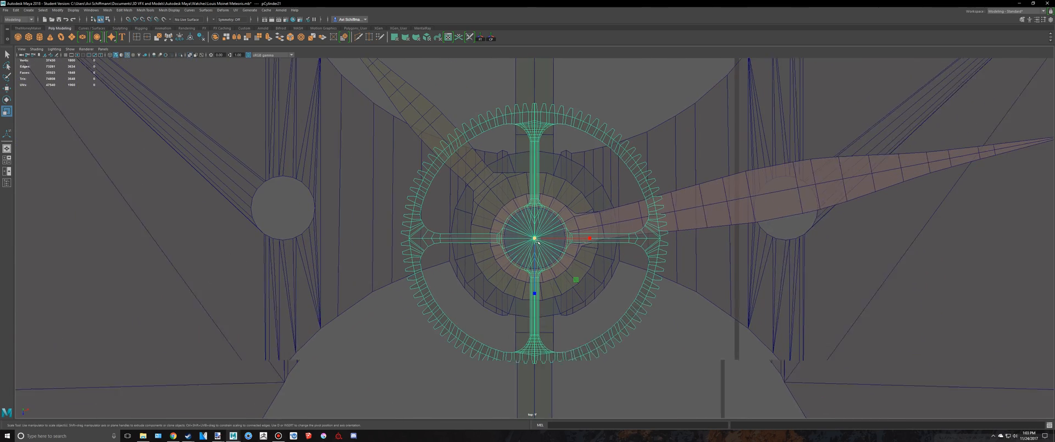
# Assign a new Blinn material to the gear and set its colour to a light blue-violet
pyautogui.press('space')
pyautogui.press('space')
pyautogui.press('f')
pyautogui.scroll(-3, 632, 281)
pyautogui.keyDown('alt'); pyautogui.moveTo(632, 281); pyautogui.dragTo(620, 253); pyautogui.keyUp('alt')
pyautogui.moveTo(651, 231); pyautogui.dragTo(660, 388, button='right')
pyautogui.click(131, 164)
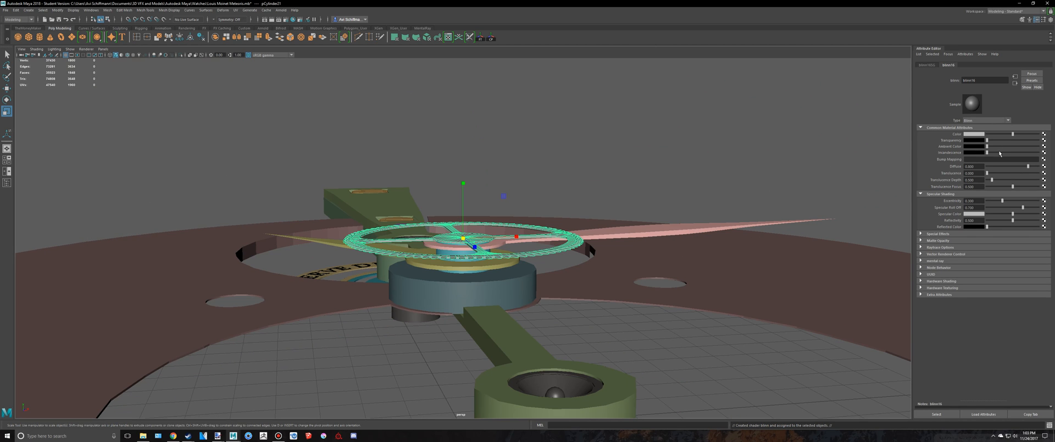
pyautogui.click(972, 134)
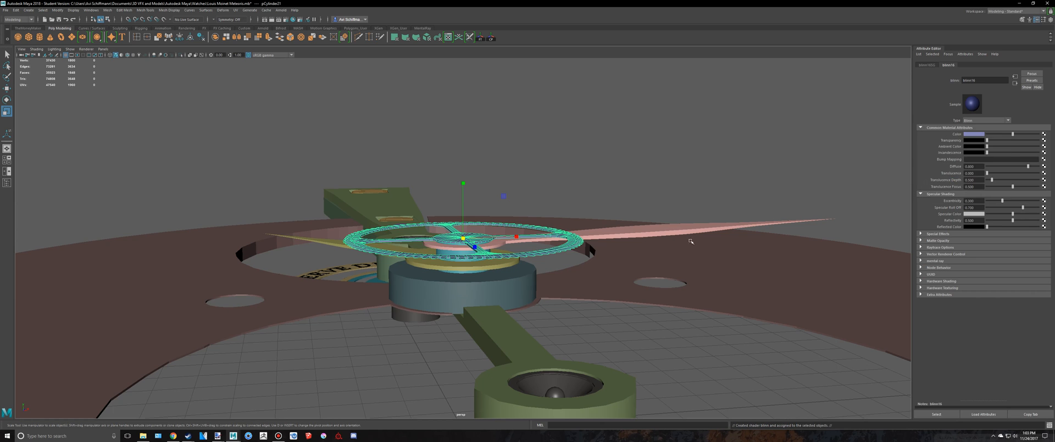
pyautogui.click(644, 190)
# Lower the gear vertically until it sits beneath the central hub and the large plate
pyautogui.keyDown('alt'); pyautogui.moveTo(593, 223); pyautogui.dragTo(585, 266); pyautogui.keyUp('alt')
pyautogui.click(571, 265)
pyautogui.press('w')
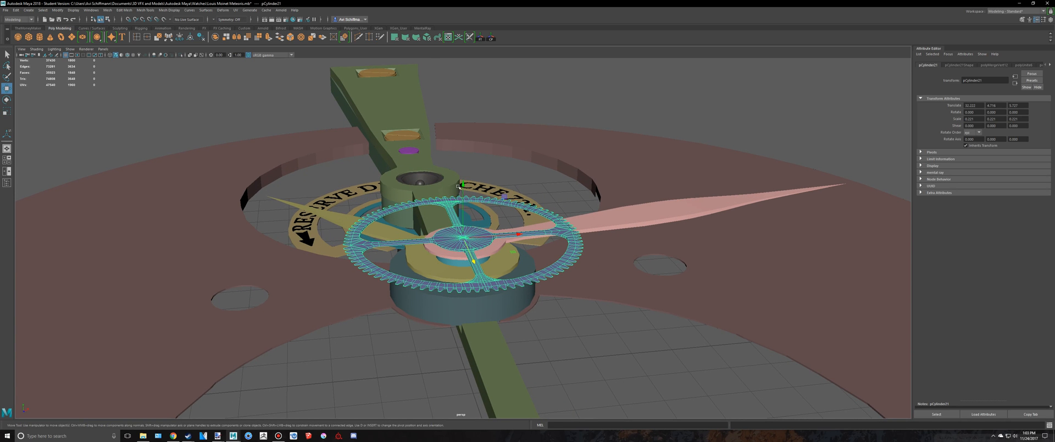
pyautogui.moveTo(463, 188); pyautogui.dragTo(474, 210)
pyautogui.press('f')
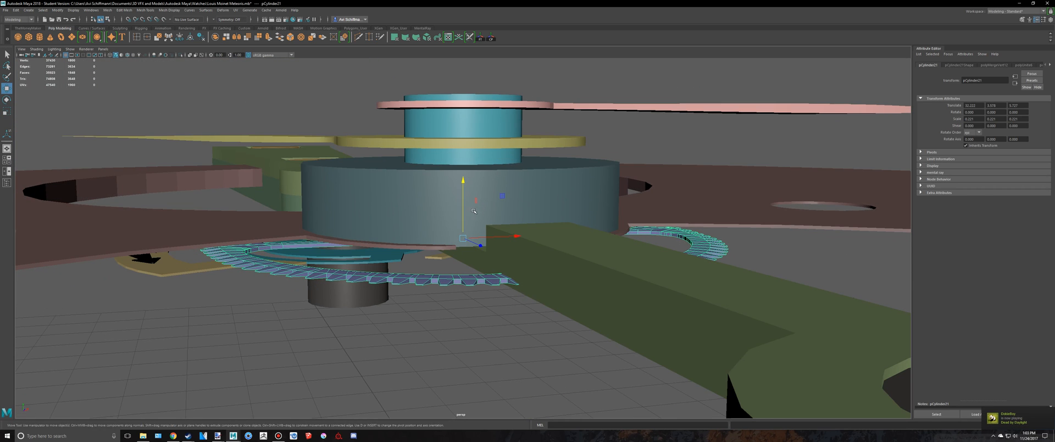
# Check the gear's thickness and placement against the reference model and the watch photos in Chrome, and return to the working Maya scene
pyautogui.hotkey('alt', 'Tab')
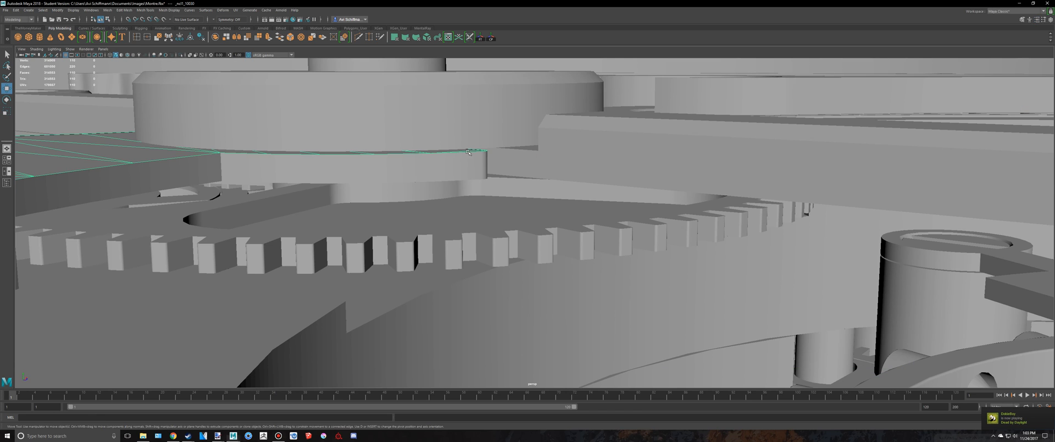
pyautogui.hotkey('alt', 'Tab')
pyautogui.hotkey('alt', 'Tab')
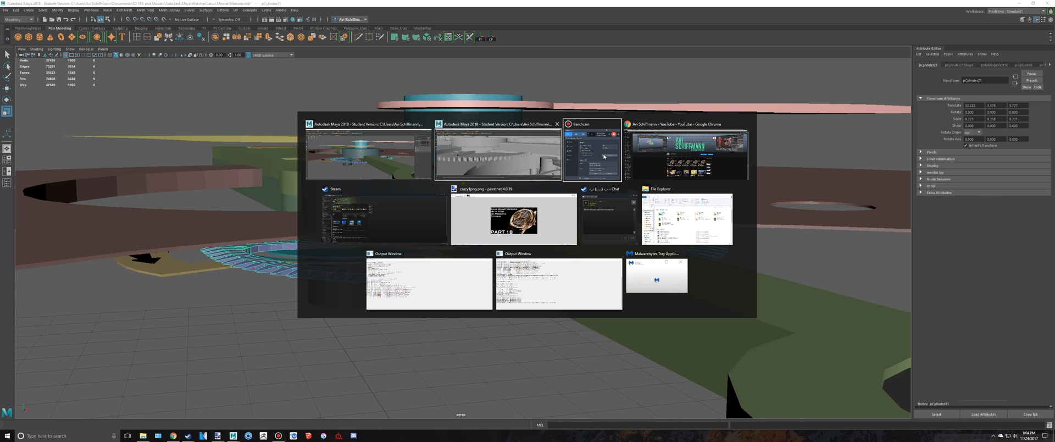
pyautogui.click(650, 158)
pyautogui.click(185, 4)
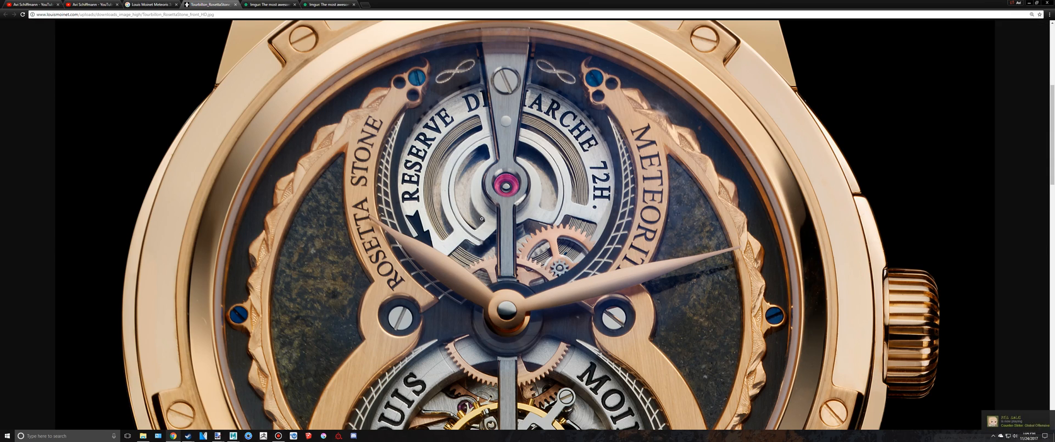
pyautogui.scroll(-1, 482, 219)
pyautogui.click(148, 5)
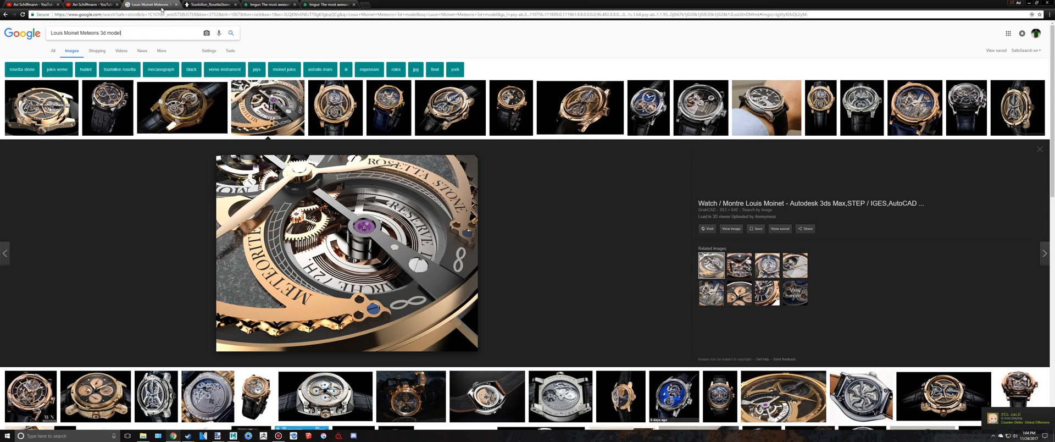
pyautogui.hotkey('alt', 'Tab')
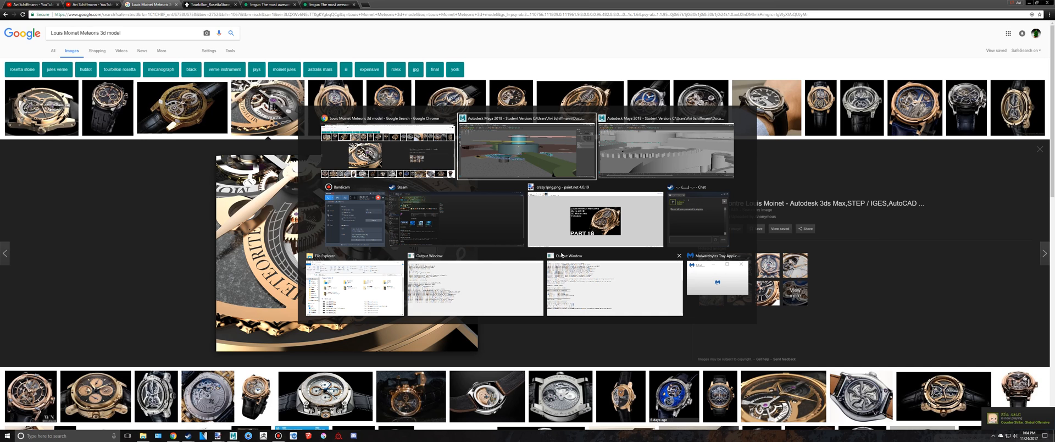
pyautogui.hotkey('alt', 'Tab')
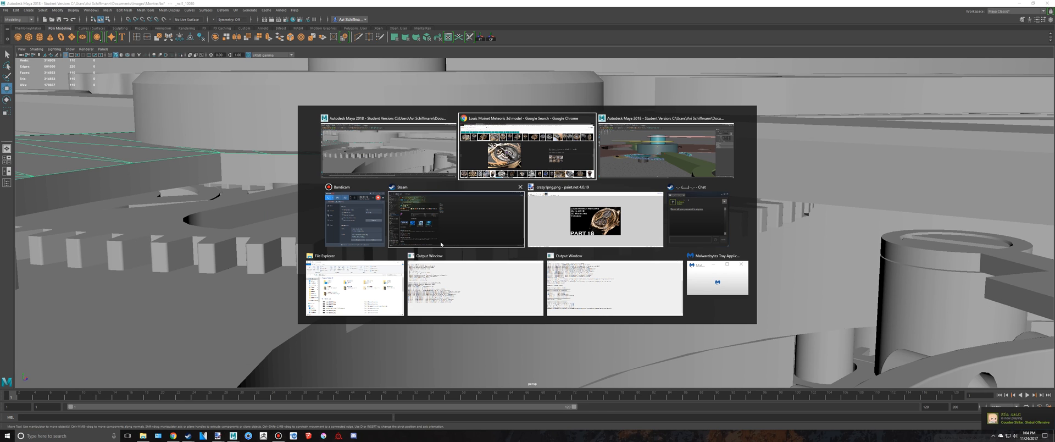
pyautogui.hotkey('alt', 'Tab')
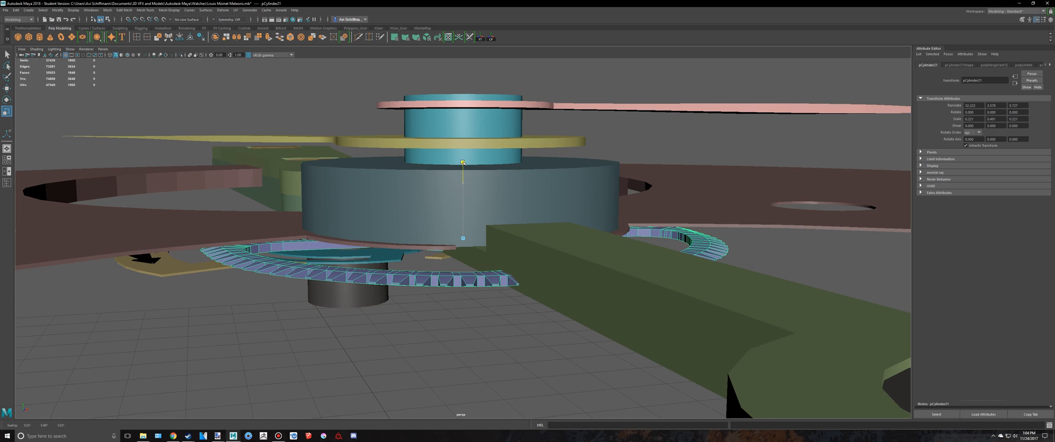
# Thicken the gear by scaling it along its vertical axis only
pyautogui.click(447, 369)
pyautogui.scroll(-3, 447, 369)
pyautogui.keyDown('alt'); pyautogui.moveTo(447, 367); pyautogui.dragTo(456, 339); pyautogui.keyUp('alt')
pyautogui.scroll(4, 448, 354)
pyautogui.click(448, 354)
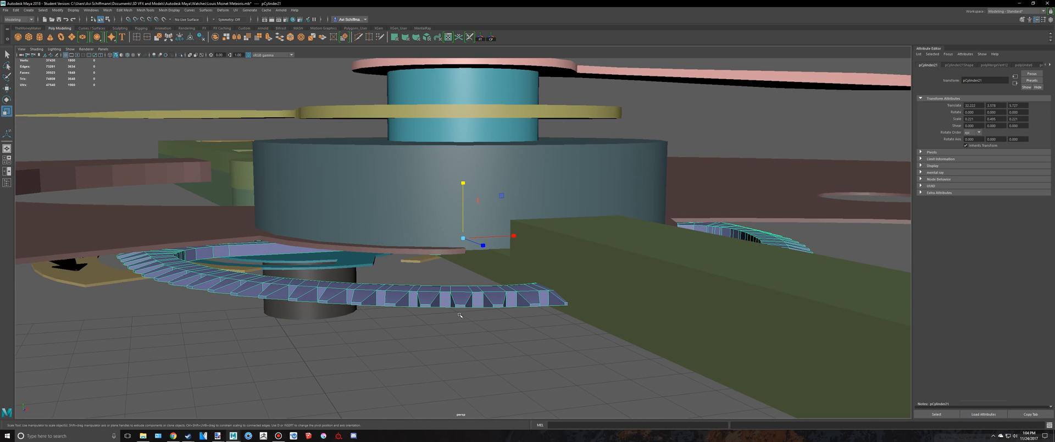
# Undo the gear's edits back to its original size and position, and view the unscaled gear beside the watch
pyautogui.rightClick(465, 306)
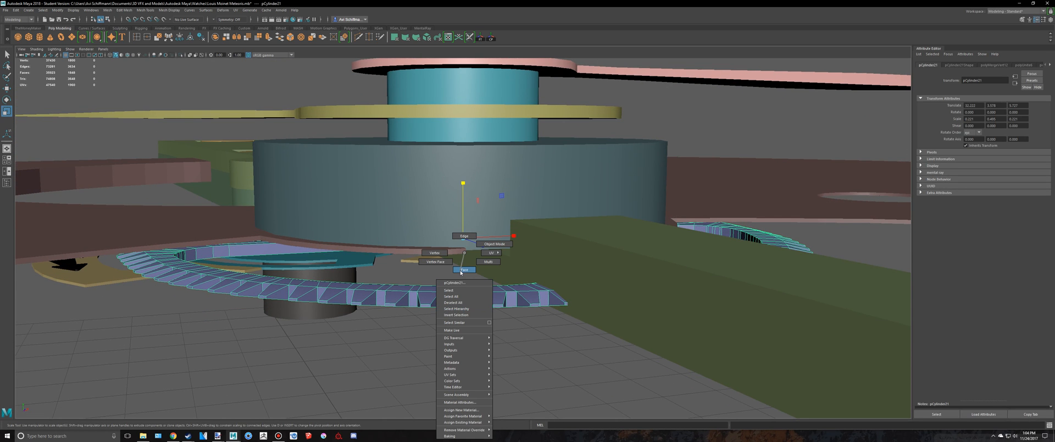
pyautogui.moveTo(460, 273); pyautogui.dragTo(485, 264, button='right')
pyautogui.scroll(-3, 519, 289)
pyautogui.hotkey('ctrl', 'z')
pyautogui.hotkey('ctrl', 'z')
pyautogui.scroll(-4, 519, 291)
pyautogui.hotkey('ctrl', 'z')
pyautogui.hotkey('ctrl', 'z')
pyautogui.hotkey('ctrl', 'z')
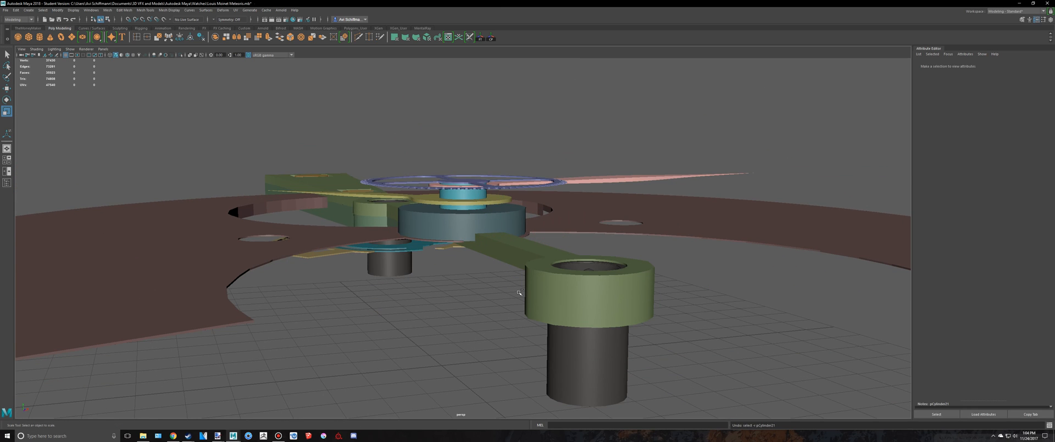
pyautogui.scroll(-4, 519, 293)
pyautogui.hotkey('ctrl', 'z')
pyautogui.keyDown('alt'); pyautogui.moveTo(513, 296); pyautogui.dragTo(499, 303); pyautogui.keyUp('alt')
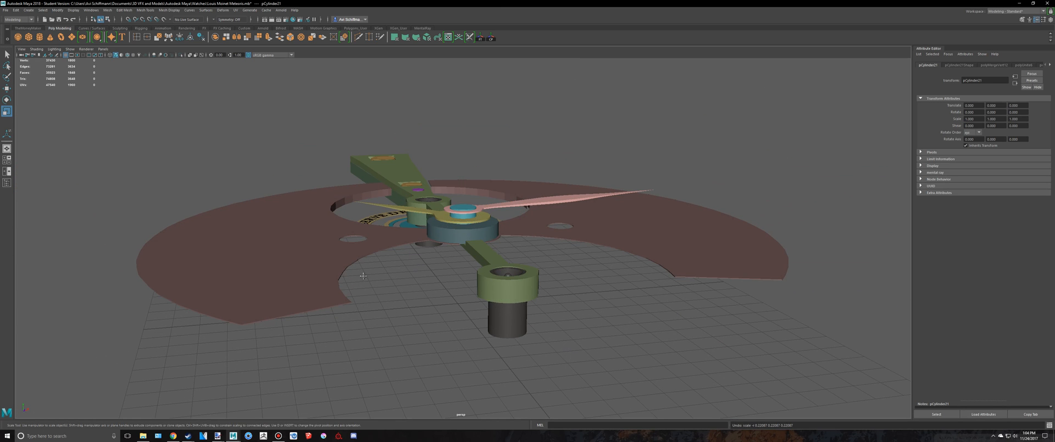
pyautogui.keyDown('alt'); pyautogui.moveTo(363, 275); pyautogui.dragTo(607, 294, button='middle'); pyautogui.keyUp('alt')
pyautogui.scroll(-4, 610, 297)
pyautogui.click(522, 254)
pyautogui.keyDown('alt'); pyautogui.moveTo(372, 300); pyautogui.dragTo(499, 293, button='middle'); pyautogui.keyUp('alt')
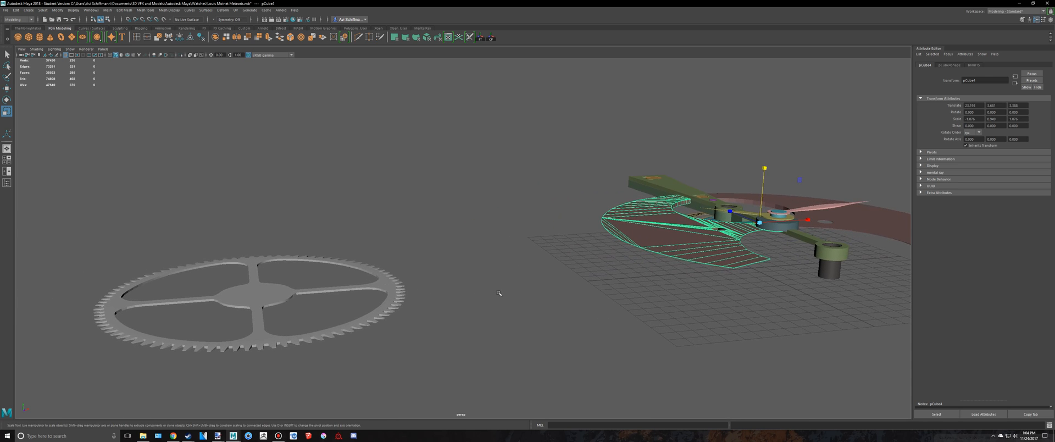
# Redo the gear's scaling, centring, material and lowering so it sits beneath the hub again
pyautogui.hotkey('ctrl', 'z')
pyautogui.hotkey('shift', 'z')
pyautogui.hotkey('shift', 'z')
pyautogui.hotkey('shift', 'z')
pyautogui.hotkey('shift', 'z')
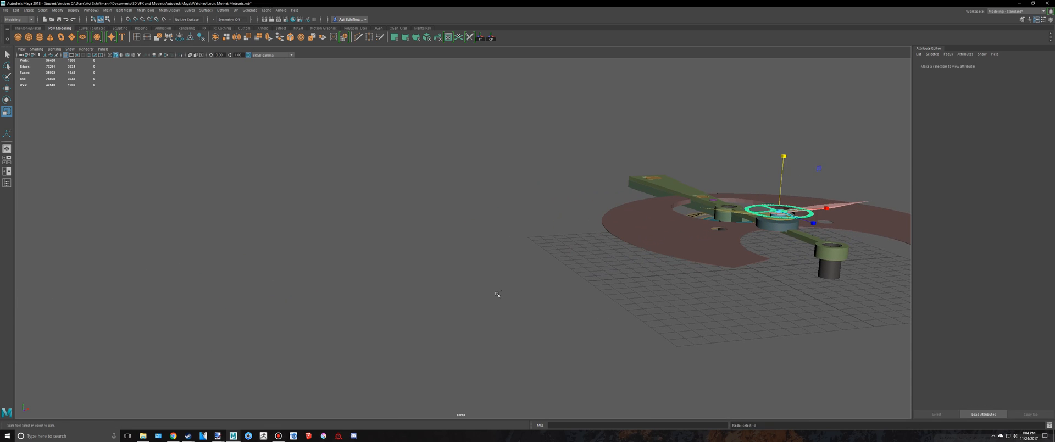
pyautogui.hotkey('shift', 'z')
pyautogui.press('f')
pyautogui.hotkey('shift', 'z')
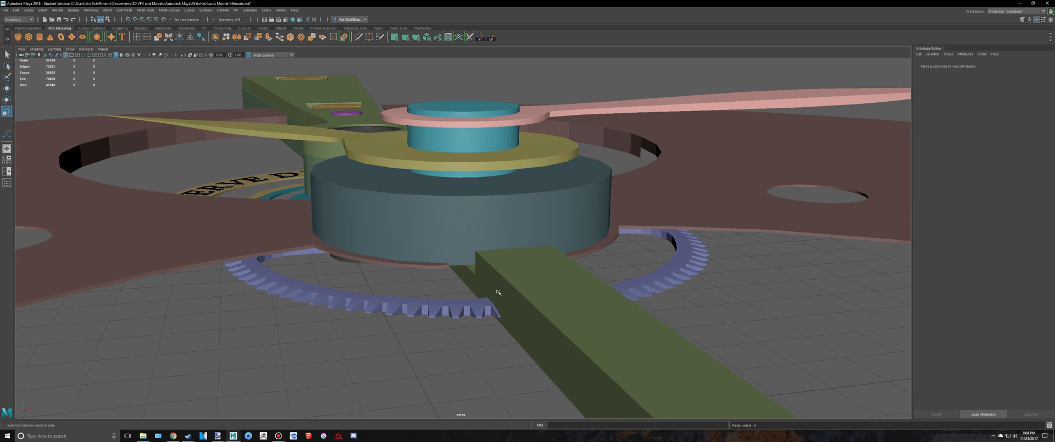
# Examine the gear's height beneath the hub from low angles and compare its clearance with the gear in the grey reference model
pyautogui.keyDown('alt'); pyautogui.moveTo(498, 292); pyautogui.dragTo(516, 274); pyautogui.keyUp('alt')
pyautogui.scroll(4, 471, 317)
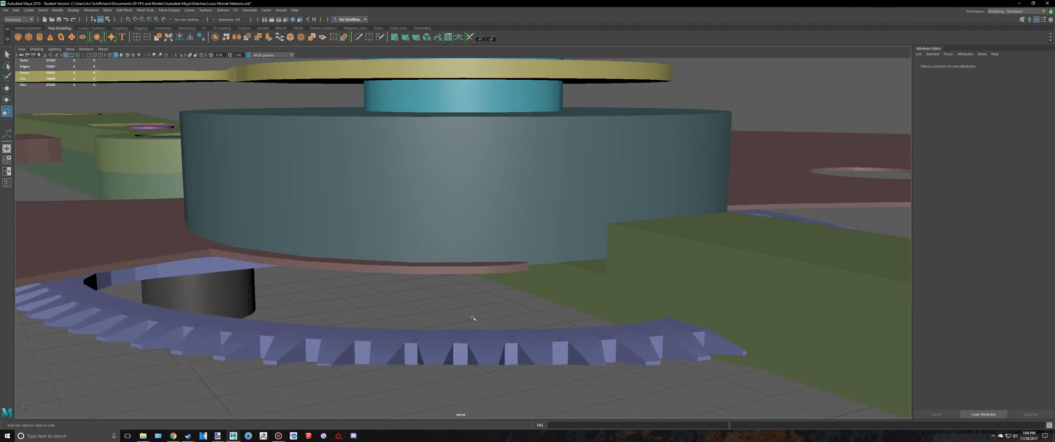
pyautogui.click(473, 334)
pyautogui.keyDown('alt'); pyautogui.moveTo(473, 335); pyautogui.dragTo(511, 321); pyautogui.keyUp('alt')
pyautogui.scroll(-3, 505, 325)
pyautogui.keyDown('alt'); pyautogui.moveTo(610, 297); pyautogui.dragTo(651, 235); pyautogui.keyUp('alt')
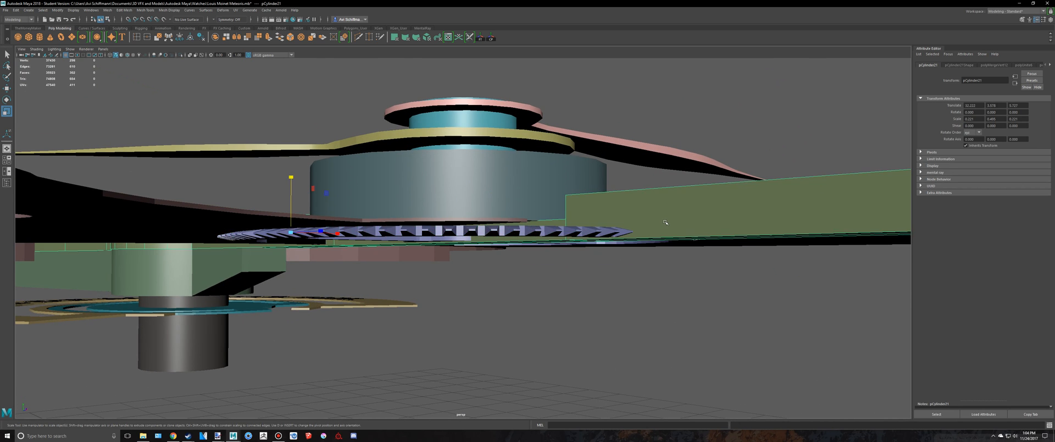
pyautogui.hotkey('alt', 'Tab')
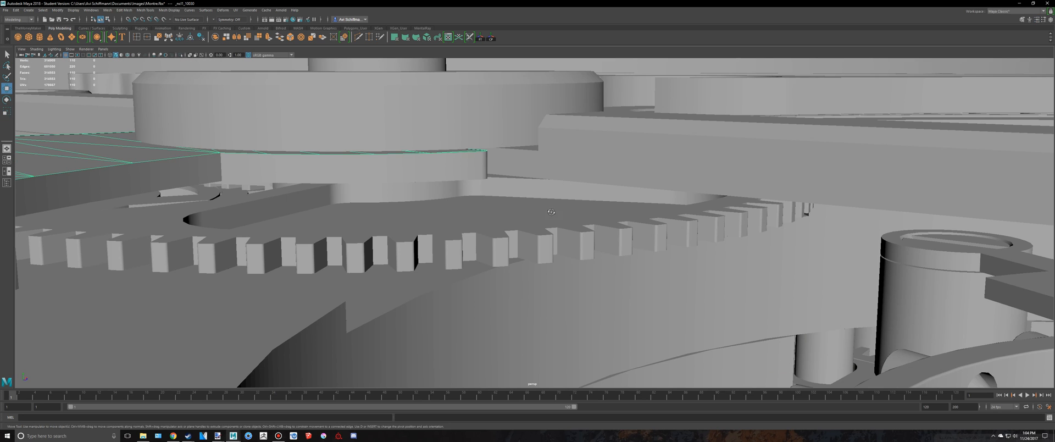
pyautogui.keyDown('alt'); pyautogui.moveTo(551, 212); pyautogui.dragTo(554, 217); pyautogui.keyUp('alt')
pyautogui.scroll(-4, 554, 216)
pyautogui.click(303, 199)
pyautogui.scroll(-3, 299, 197)
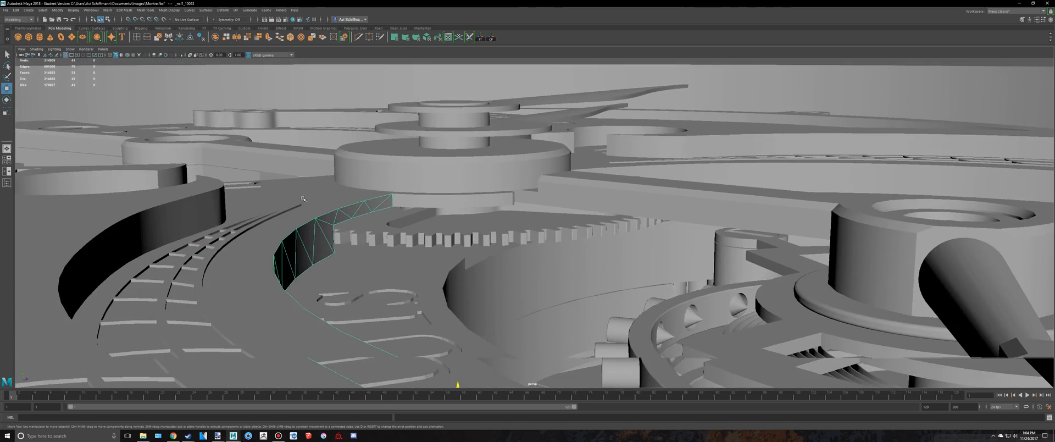
pyautogui.keyDown('alt'); pyautogui.moveTo(288, 193); pyautogui.dragTo(380, 201); pyautogui.keyUp('alt')
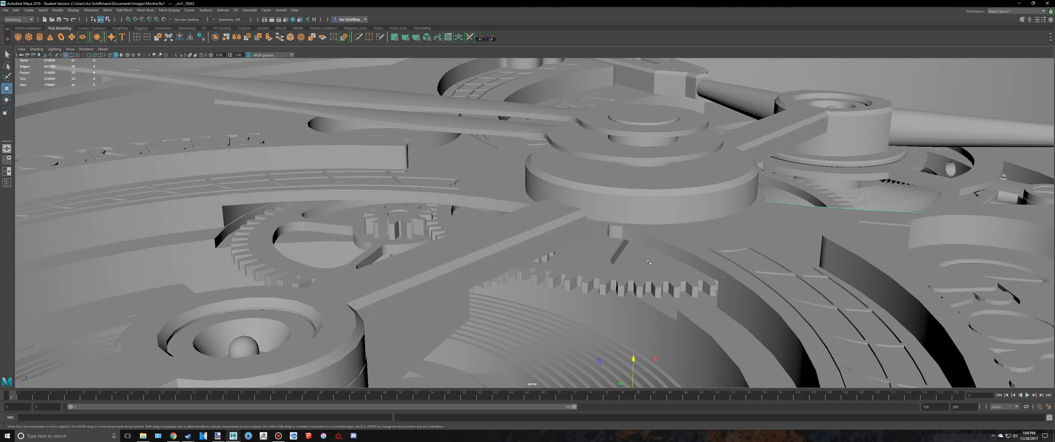
pyautogui.scroll(-3, 664, 249)
pyautogui.keyDown('alt'); pyautogui.moveTo(663, 239); pyautogui.dragTo(418, 205); pyautogui.keyUp('alt')
pyautogui.scroll(-2, 554, 236)
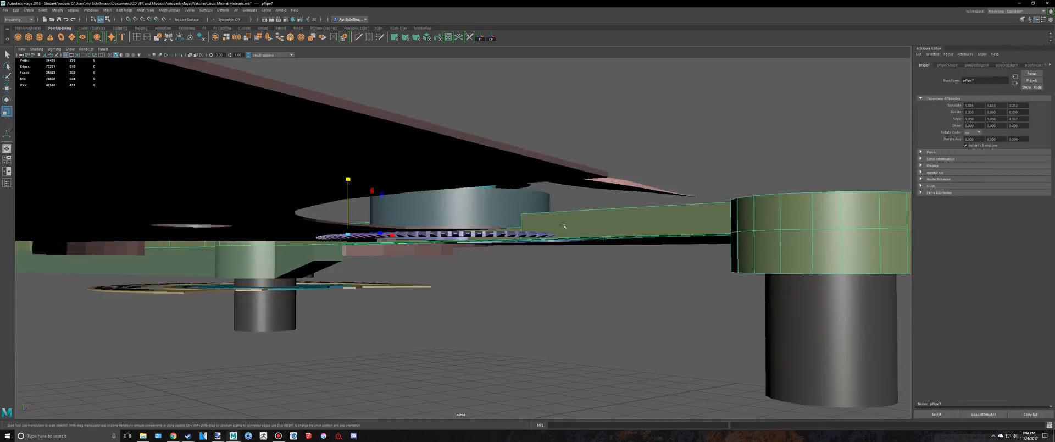
# Select the purple gear beneath the hub and lower it slightly along its vertical axis only
pyautogui.scroll(-2, 581, 247)
pyautogui.keyDown('alt'); pyautogui.moveTo(580, 246); pyautogui.dragTo(540, 156); pyautogui.keyUp('alt')
pyautogui.scroll(-3, 558, 208)
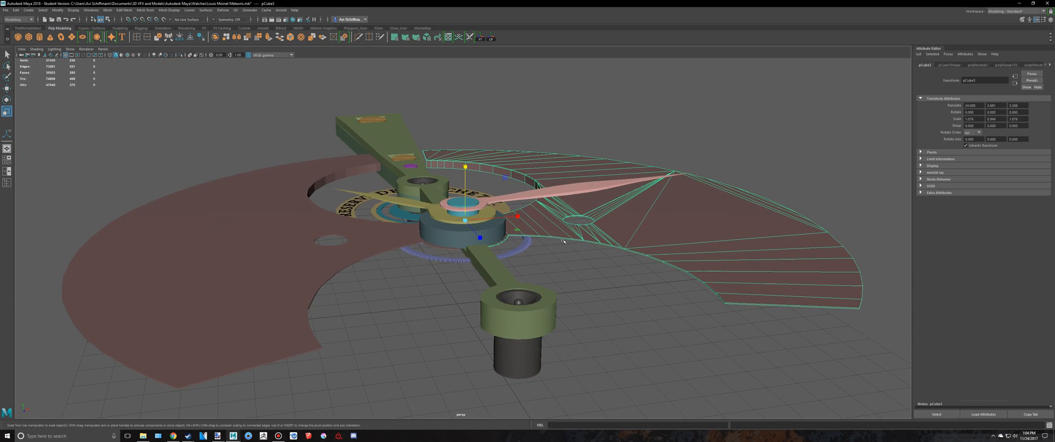
pyautogui.keyDown('alt'); pyautogui.moveTo(619, 288); pyautogui.dragTo(479, 277); pyautogui.keyUp('alt')
pyautogui.click(479, 278)
pyautogui.press('f')
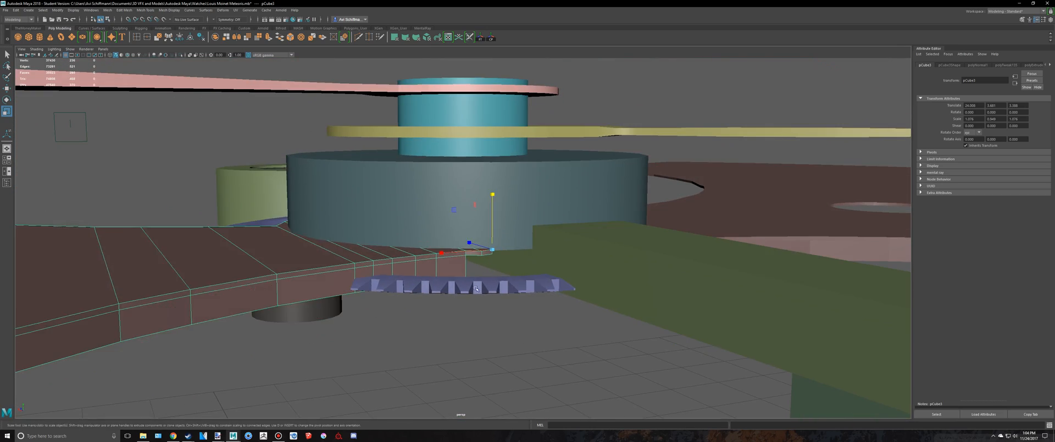
pyautogui.press('w')
pyautogui.moveTo(463, 182); pyautogui.dragTo(462, 201)
pyautogui.click(550, 343)
# Save the watch scene and continue past the student-version notice
pyautogui.keyDown('alt'); pyautogui.moveTo(550, 342); pyautogui.dragTo(573, 373); pyautogui.keyUp('alt')
pyautogui.scroll(-5, 576, 340)
pyautogui.scroll(-4, 576, 340)
pyautogui.keyDown('alt'); pyautogui.moveTo(576, 340); pyautogui.dragTo(552, 297); pyautogui.keyUp('alt')
pyautogui.scroll(-4, 502, 363)
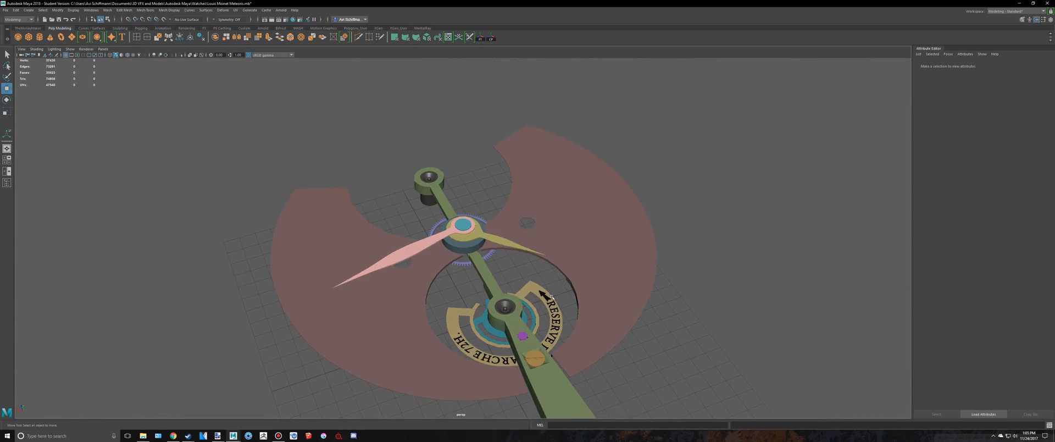
pyautogui.press('q')
pyautogui.hotkey('ctrl', 's')
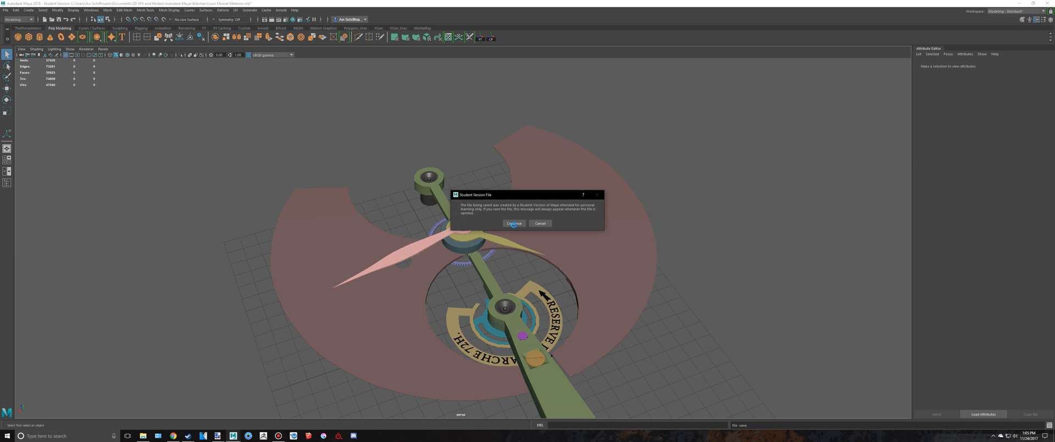
pyautogui.click(514, 224)
# Check the plate layout against the reference model and delete one of the two mirror-image halves of the reddish-brown plate
pyautogui.keyDown('alt'); pyautogui.moveTo(525, 221); pyautogui.dragTo(619, 245); pyautogui.keyUp('alt')
pyautogui.scroll(4, 619, 245)
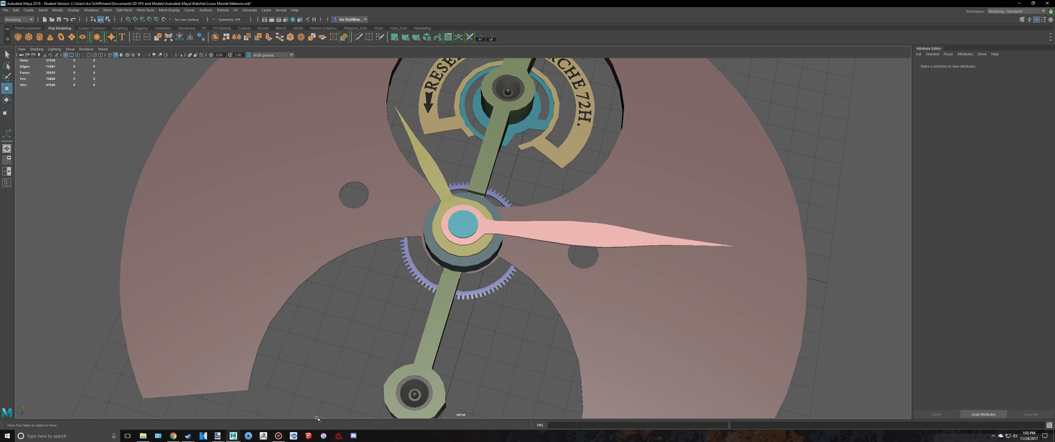
pyautogui.moveTo(235, 435)
pyautogui.click(199, 412)
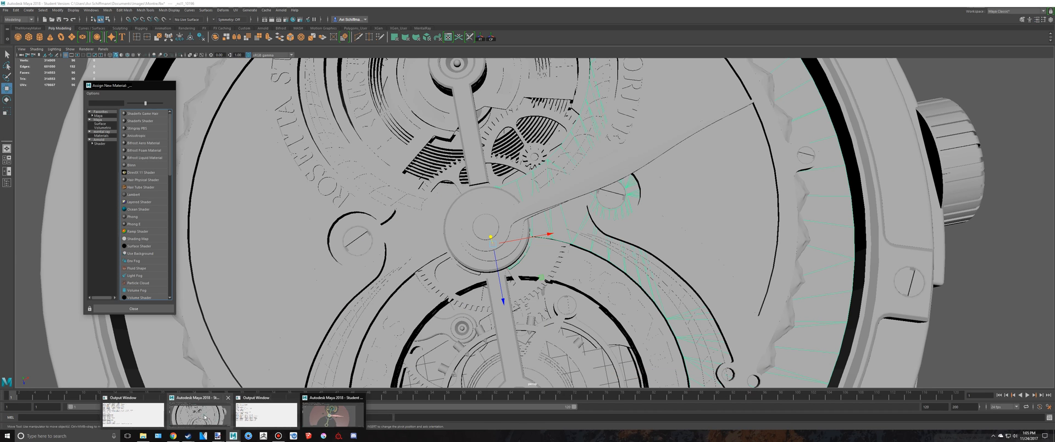
pyautogui.hotkey('alt', 'Tab')
pyautogui.keyDown('alt'); pyautogui.moveTo(606, 166); pyautogui.dragTo(567, 159); pyautogui.keyUp('alt')
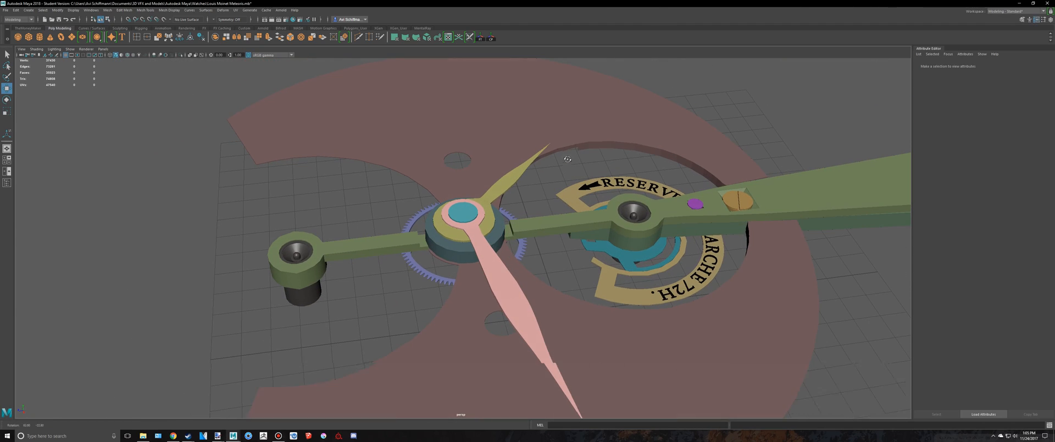
pyautogui.click(636, 376)
pyautogui.scroll(-4, 636, 377)
pyautogui.keyDown('alt'); pyautogui.moveTo(635, 376); pyautogui.dragTo(669, 361); pyautogui.keyUp('alt')
pyautogui.press('Delete')
pyautogui.scroll(5, 536, 228)
pyautogui.keyDown('alt'); pyautogui.moveTo(532, 225); pyautogui.dragTo(561, 203); pyautogui.keyUp('alt')
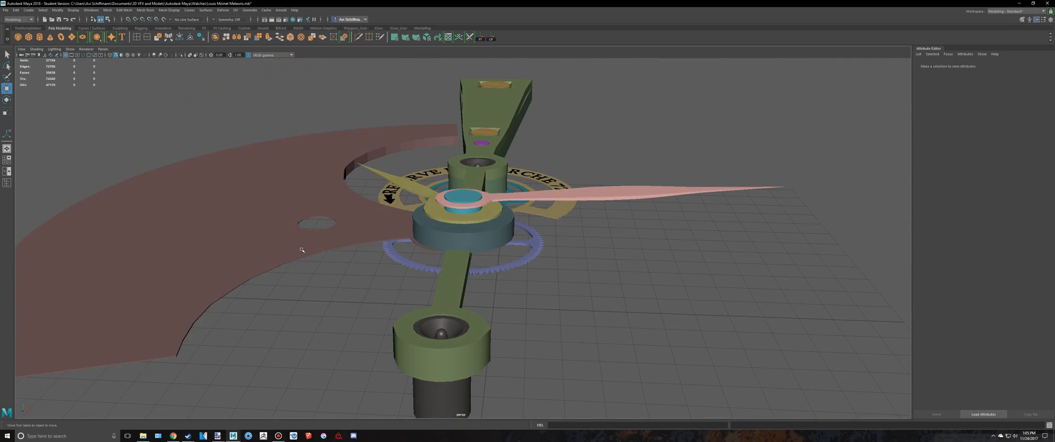
# Select the remaining plate half and study how deep the matching plate's inner edge is in the reference model
pyautogui.click(302, 250)
pyautogui.hotkey('alt', 'Tab')
pyautogui.keyDown('alt'); pyautogui.moveTo(514, 302); pyautogui.dragTo(486, 243); pyautogui.keyUp('alt')
pyautogui.keyDown('alt'); pyautogui.moveTo(486, 293); pyautogui.dragTo(482, 207); pyautogui.keyUp('alt')
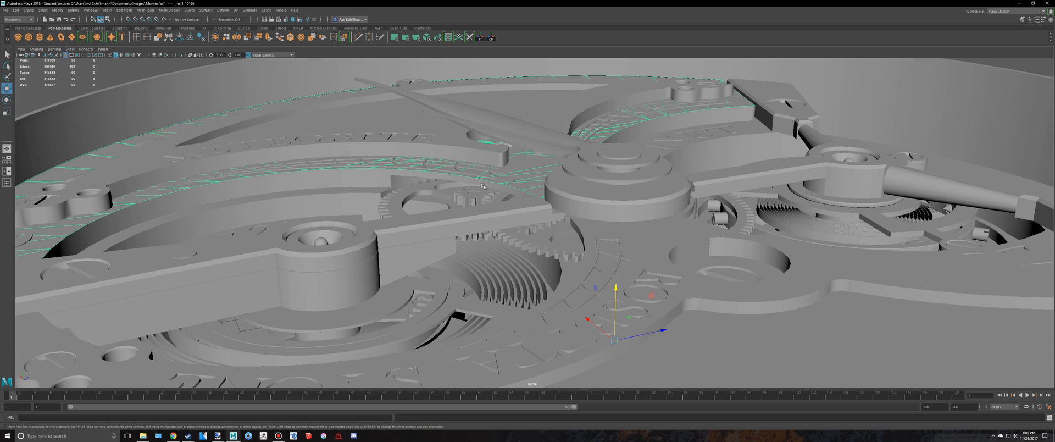
pyautogui.keyDown('alt'); pyautogui.moveTo(392, 176); pyautogui.dragTo(516, 205); pyautogui.keyUp('alt')
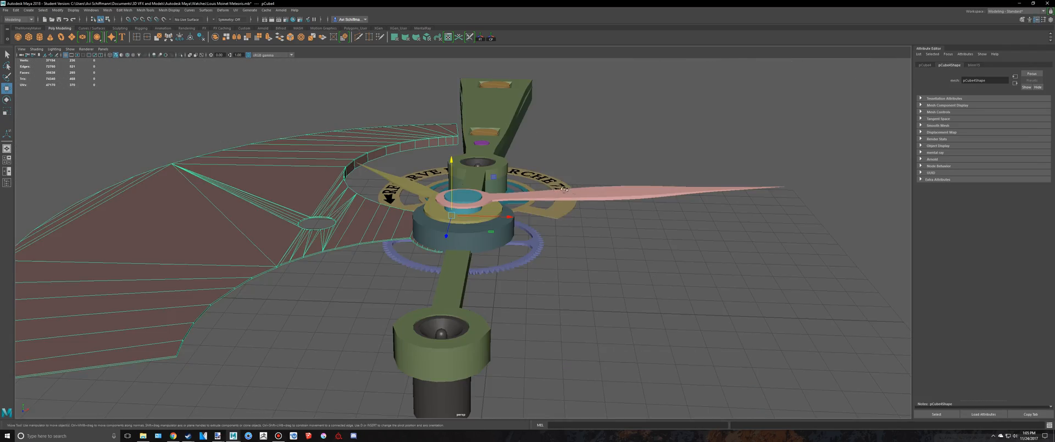
pyautogui.moveTo(564, 190)
pyautogui.keyDown('alt'); pyautogui.mouseDown()
pyautogui.moveTo(448, 222)
pyautogui.moveTo(503, 179)
pyautogui.moveTo(582, 193)
pyautogui.mouseUp(); pyautogui.keyUp('alt')
pyautogui.scroll(3, 382, 241)
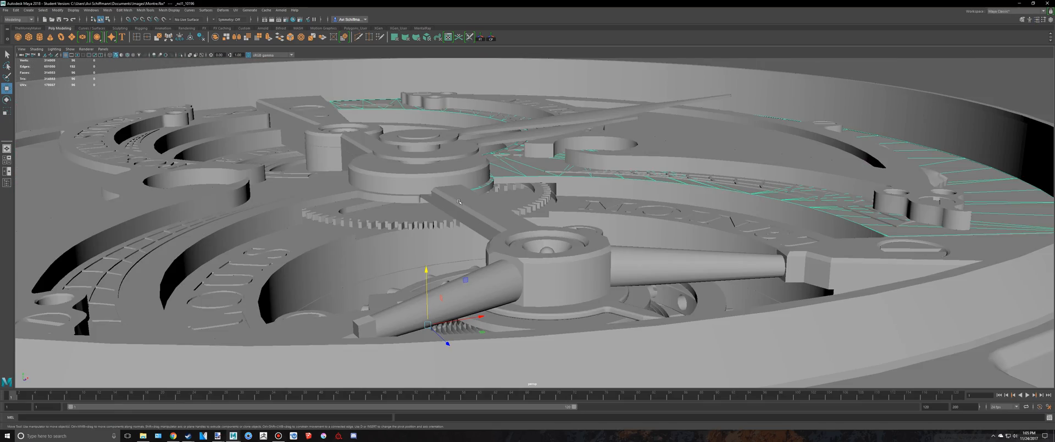
pyautogui.hotkey('alt', 'Tab')
pyautogui.hotkey('alt', 'Tab')
pyautogui.keyDown('alt'); pyautogui.moveTo(522, 204); pyautogui.dragTo(504, 236); pyautogui.keyUp('alt')
pyautogui.hotkey('alt', 'Tab')
pyautogui.scroll(4, 506, 239)
# Extrude the lower border edges along the plate's curved cutout, up to the hub, and pull them down into a deeper side wall
pyautogui.moveTo(520, 188); pyautogui.dragTo(521, 162, button='right')
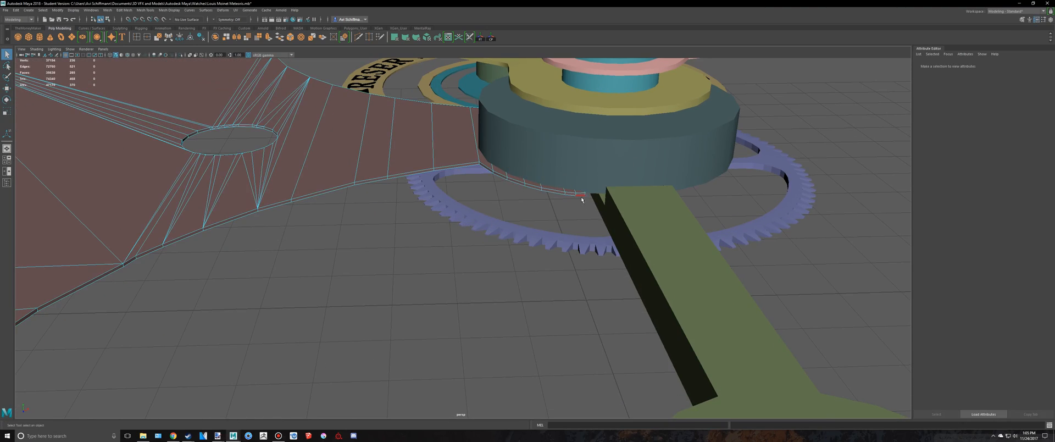
pyautogui.click(582, 197)
pyautogui.keyDown('alt'); pyautogui.moveTo(581, 198); pyautogui.dragTo(237, 238); pyautogui.keyUp('alt')
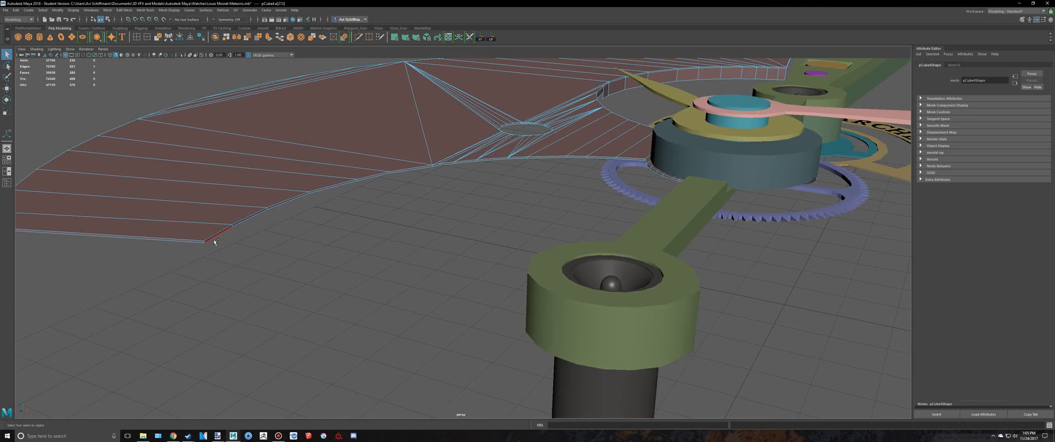
pyautogui.keyDown('alt'); pyautogui.moveTo(346, 239); pyautogui.dragTo(681, 146); pyautogui.keyUp('alt')
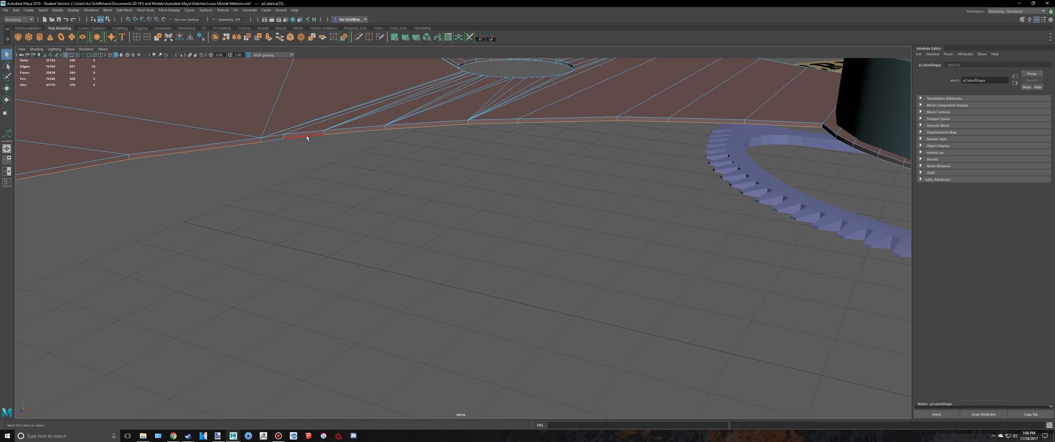
pyautogui.keyDown('alt'); pyautogui.moveTo(411, 177); pyautogui.dragTo(719, 133); pyautogui.keyUp('alt')
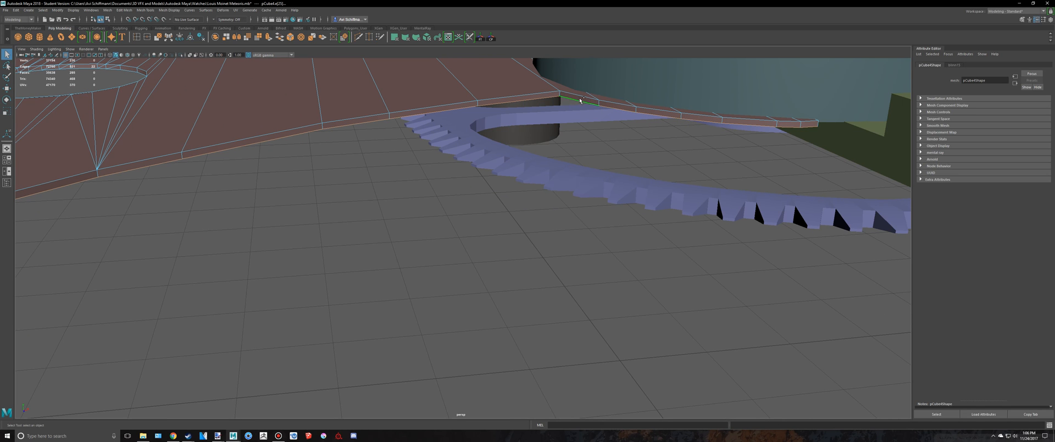
pyautogui.keyDown('alt'); pyautogui.moveTo(580, 100); pyautogui.dragTo(630, 144); pyautogui.keyUp('alt')
pyautogui.hotkey('ctrl', 'e')
pyautogui.scroll(3, 497, 181)
pyautogui.keyDown('alt'); pyautogui.moveTo(496, 182); pyautogui.dragTo(509, 185); pyautogui.keyUp('alt')
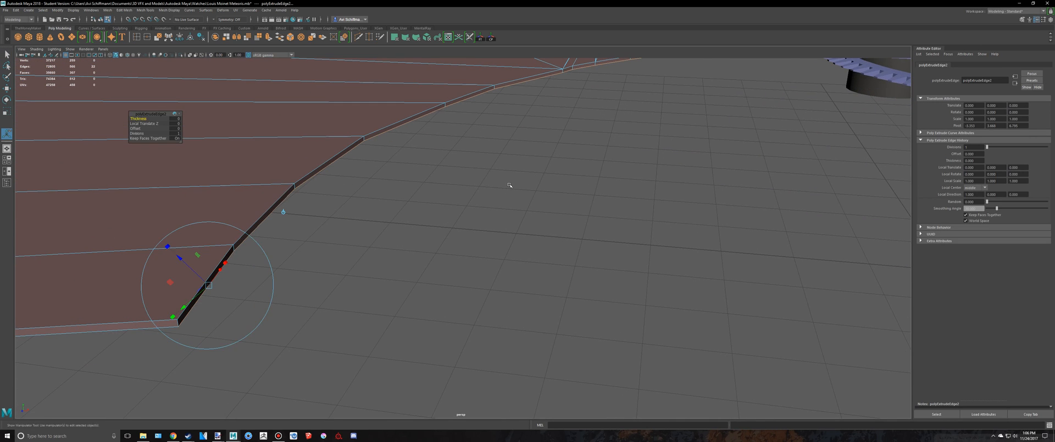
pyautogui.scroll(-3, 539, 177)
pyautogui.keyDown('alt'); pyautogui.moveTo(541, 175); pyautogui.dragTo(508, 208, button='middle'); pyautogui.keyUp('alt')
pyautogui.moveTo(698, 127); pyautogui.dragTo(695, 158)
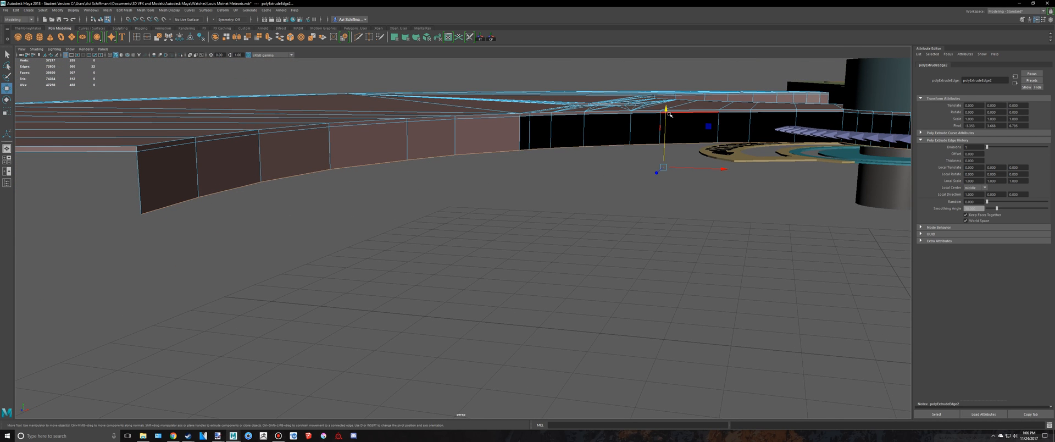
pyautogui.moveTo(669, 114); pyautogui.dragTo(668, 110)
# Reverse the normals of the newly extruded side-wall faces and return the plate to object selection
pyautogui.moveTo(536, 129); pyautogui.dragTo(535, 131, button='right')
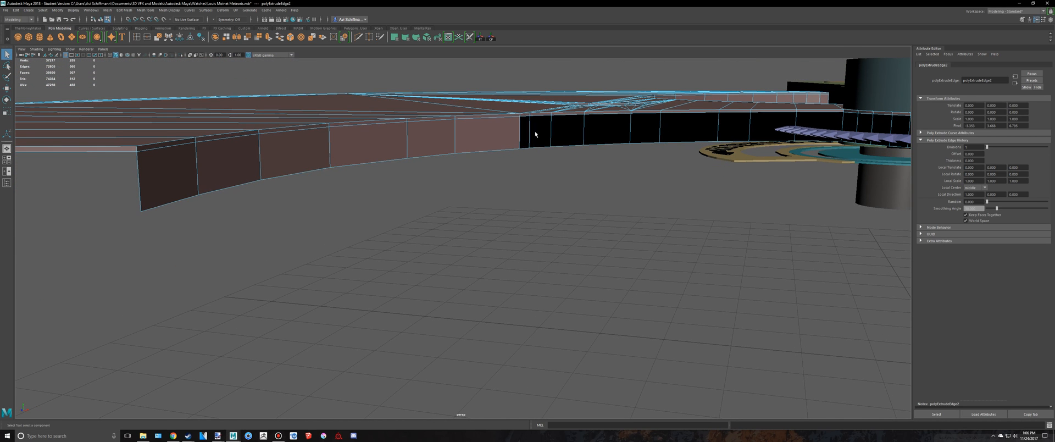
pyautogui.moveTo(764, 134); pyautogui.dragTo(764, 134)
pyautogui.keyDown('alt'); pyautogui.moveTo(765, 134); pyautogui.dragTo(804, 144); pyautogui.keyUp('alt')
pyautogui.keyDown('alt'); pyautogui.moveTo(846, 147); pyautogui.dragTo(658, 187); pyautogui.keyUp('alt')
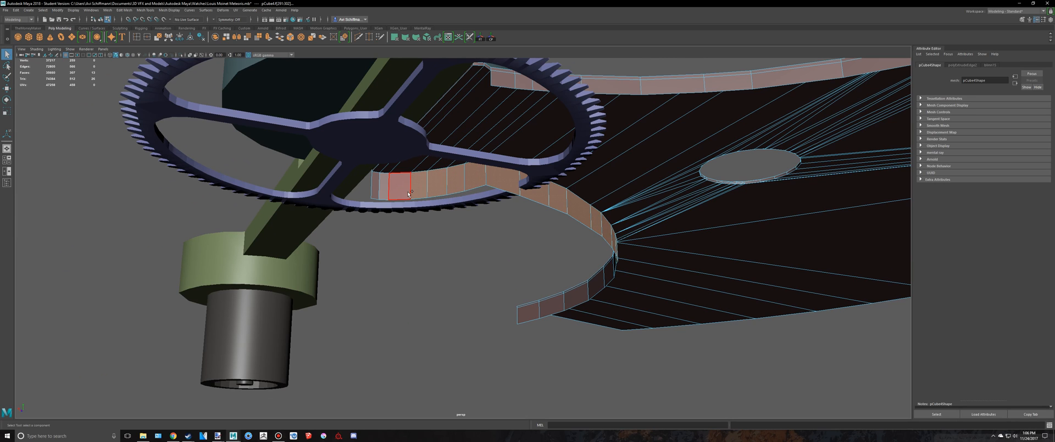
pyautogui.keyDown('alt'); pyautogui.moveTo(391, 243); pyautogui.dragTo(571, 304); pyautogui.keyUp('alt')
pyautogui.click(167, 11)
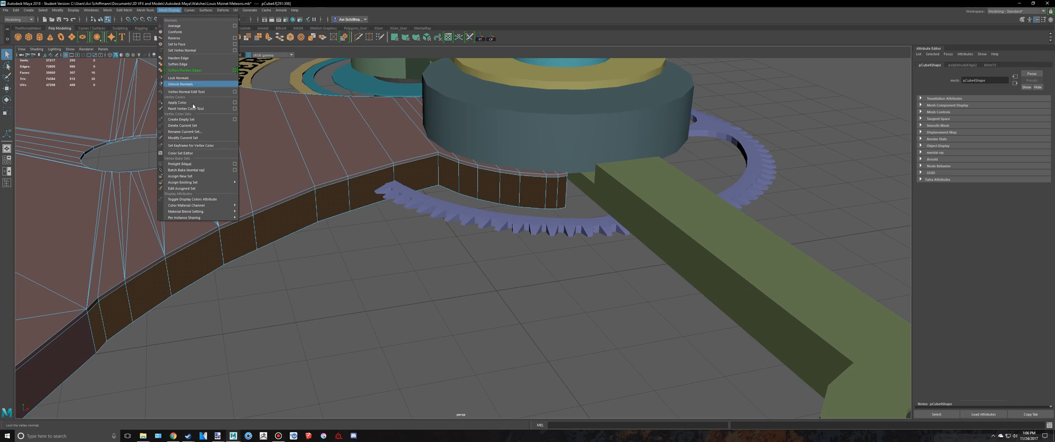
pyautogui.click(189, 40)
pyautogui.moveTo(498, 192); pyautogui.dragTo(529, 180, button='right')
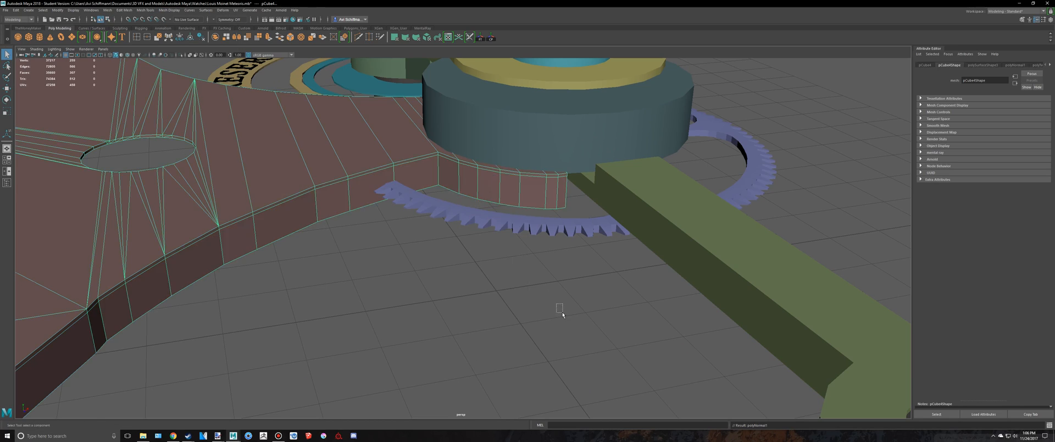
pyautogui.click(561, 310)
# Check the wall around the hub against the reference model and delete the extruded wall faces that overlap the gear
pyautogui.scroll(-5, 560, 311)
pyautogui.keyDown('alt'); pyautogui.moveTo(555, 308); pyautogui.dragTo(524, 296); pyautogui.keyUp('alt')
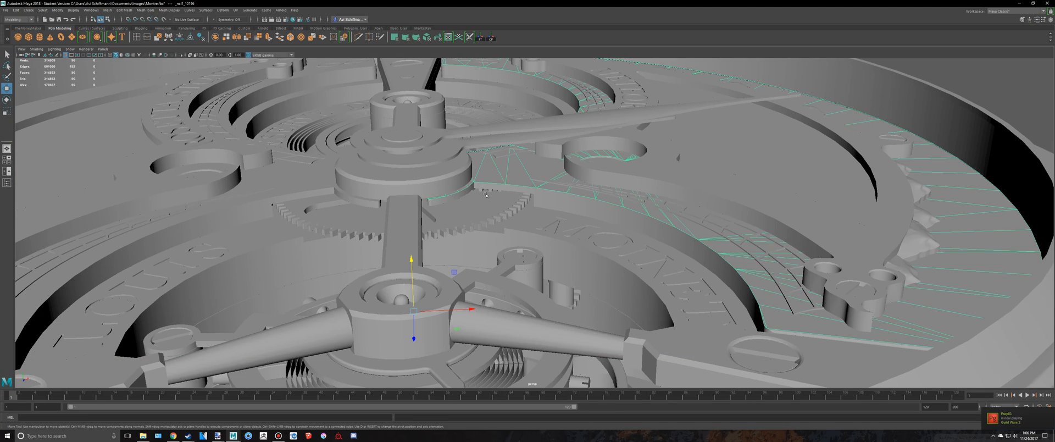
pyautogui.keyDown('alt'); pyautogui.moveTo(499, 194); pyautogui.dragTo(550, 206); pyautogui.keyUp('alt')
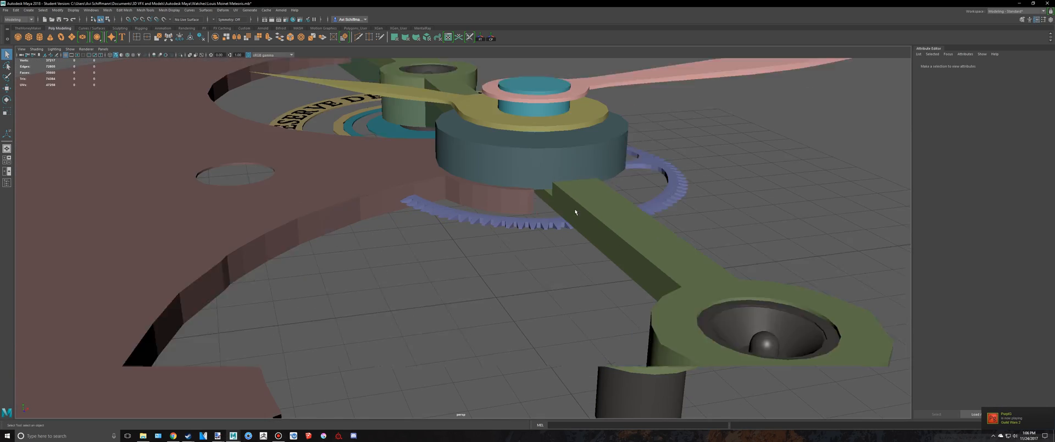
pyautogui.keyDown('alt'); pyautogui.moveTo(575, 211); pyautogui.dragTo(522, 204); pyautogui.keyUp('alt')
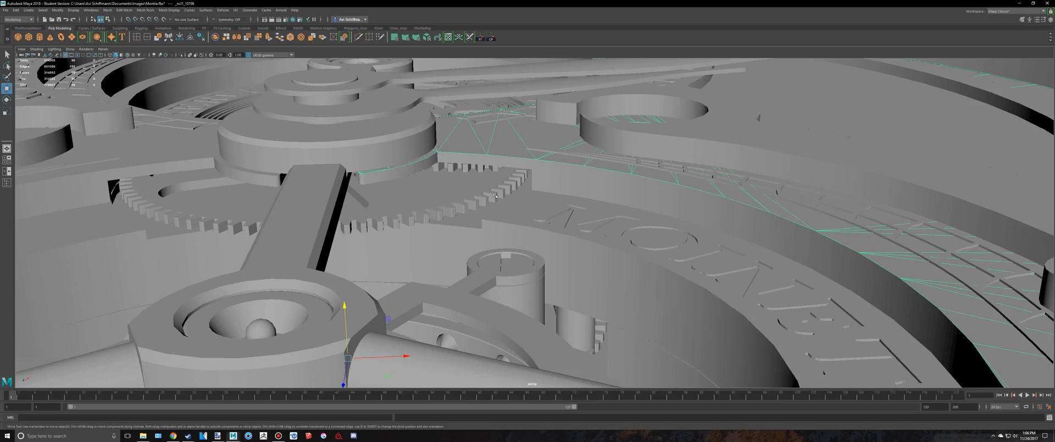
pyautogui.hotkey('alt', 'Tab')
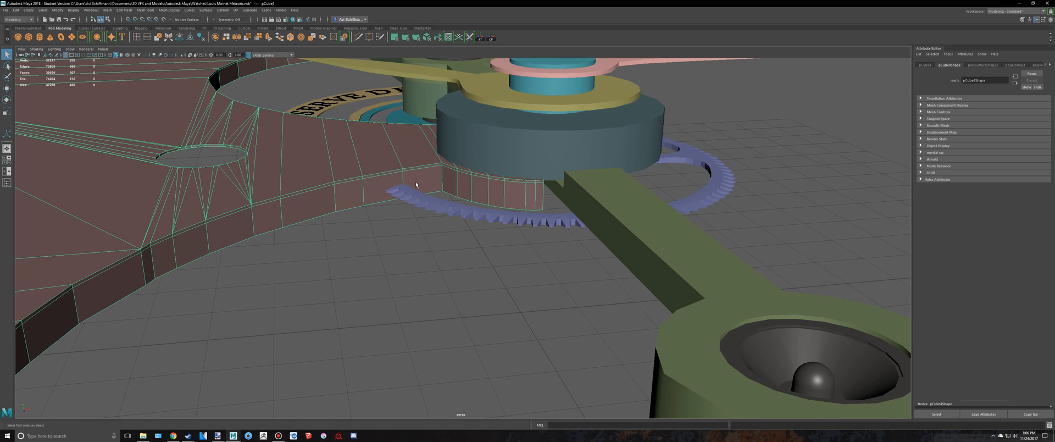
pyautogui.rightClick(415, 193)
pyautogui.click(415, 199)
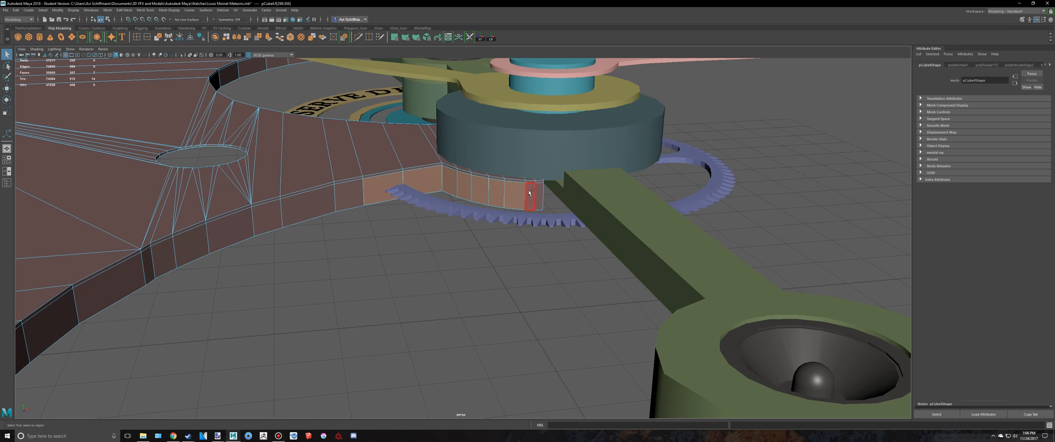
pyautogui.press('Delete')
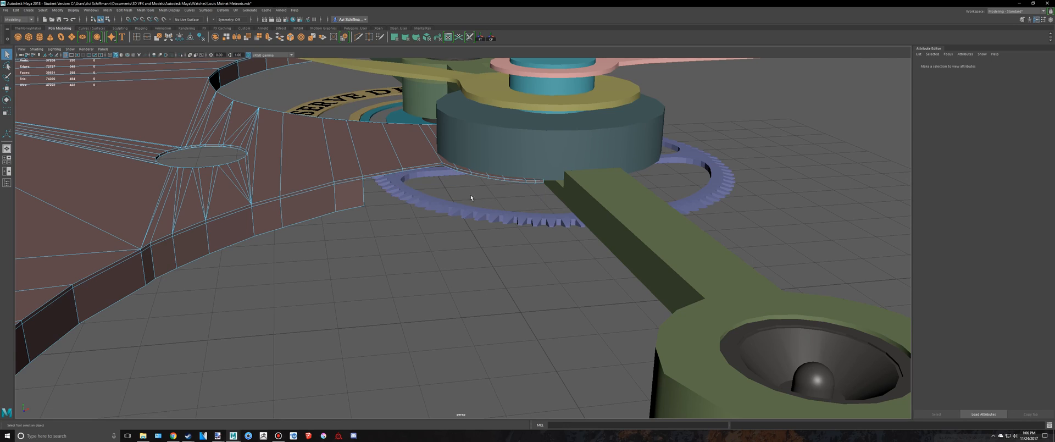
# Compare the plate's trimmed wall near the gear with the same area of the reference model
pyautogui.keyDown('alt'); pyautogui.moveTo(471, 198); pyautogui.dragTo(602, 251); pyautogui.keyUp('alt')
pyautogui.scroll(-3, 602, 251)
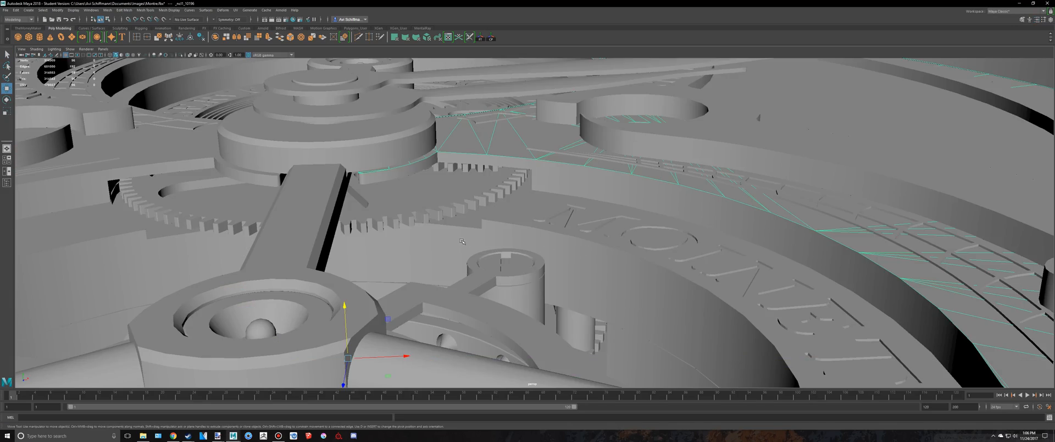
pyautogui.keyDown('alt'); pyautogui.moveTo(527, 247); pyautogui.dragTo(489, 240); pyautogui.keyUp('alt')
pyautogui.scroll(5, 538, 254)
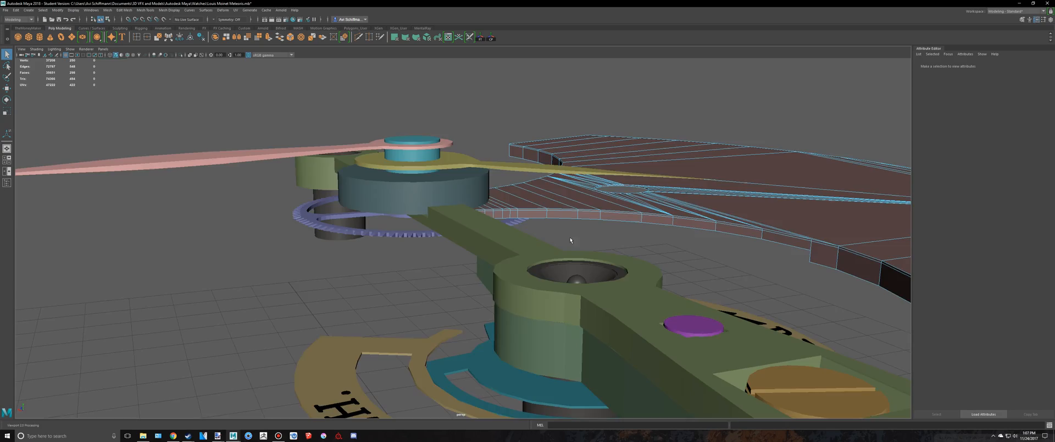
# Compare the gear's position under the central hub with the matching gear in the reference model
pyautogui.keyDown('alt'); pyautogui.moveTo(569, 236); pyautogui.dragTo(541, 254); pyautogui.keyUp('alt')
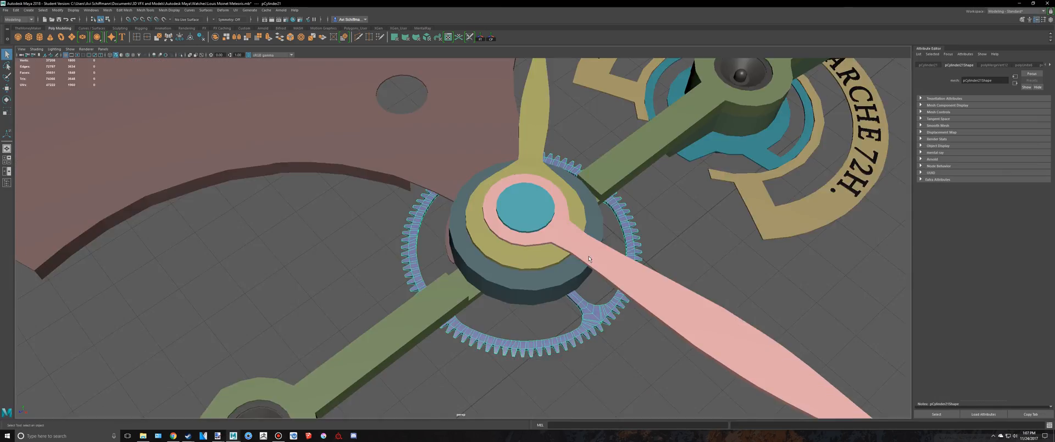
pyautogui.keyDown('alt'); pyautogui.moveTo(588, 256); pyautogui.dragTo(587, 259); pyautogui.keyUp('alt')
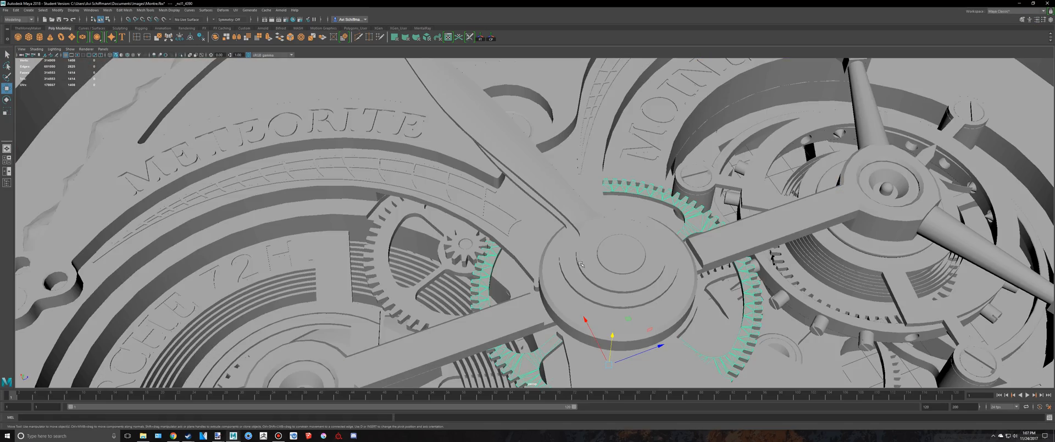
pyautogui.keyDown('alt'); pyautogui.moveTo(586, 265); pyautogui.dragTo(590, 274); pyautogui.keyUp('alt')
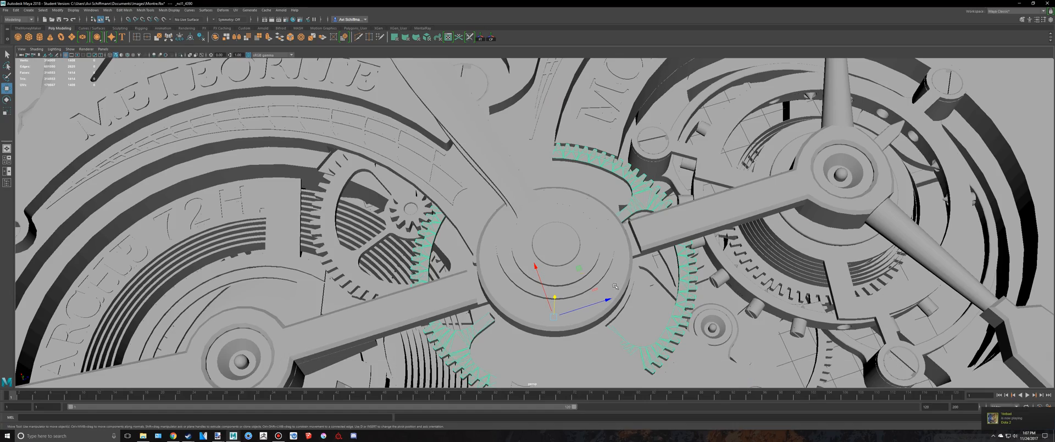
pyautogui.hotkey('alt', 'Tab')
pyautogui.moveTo(615, 286)
pyautogui.keyDown('alt'); pyautogui.mouseDown()
pyautogui.moveTo(580, 287)
pyautogui.moveTo(596, 287)
pyautogui.mouseUp(); pyautogui.keyUp('alt')
pyautogui.hotkey('alt', 'Tab')
pyautogui.hotkey('alt', 'Tab')
# Centre the gear on the central hub's axis in the top view
pyautogui.scroll(3, 582, 286)
pyautogui.press('space')
pyautogui.press('space')
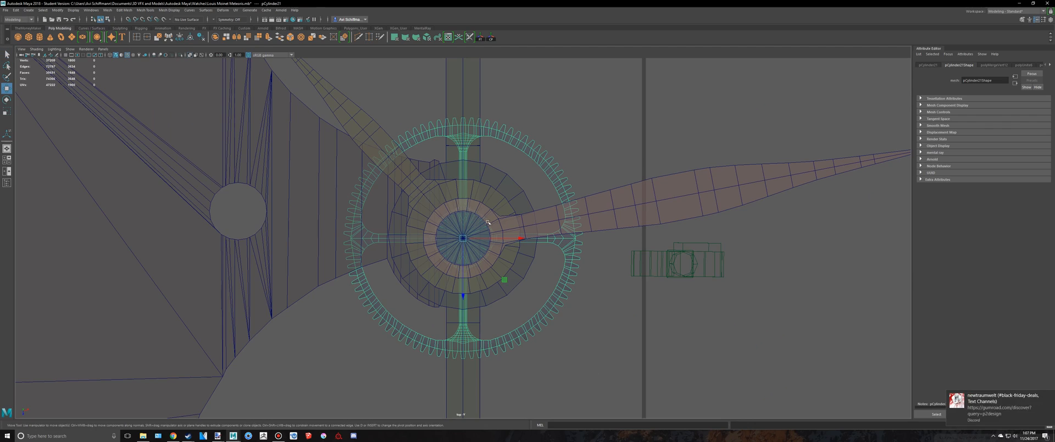
pyautogui.scroll(-5, 488, 222)
pyautogui.scroll(5, 552, 250)
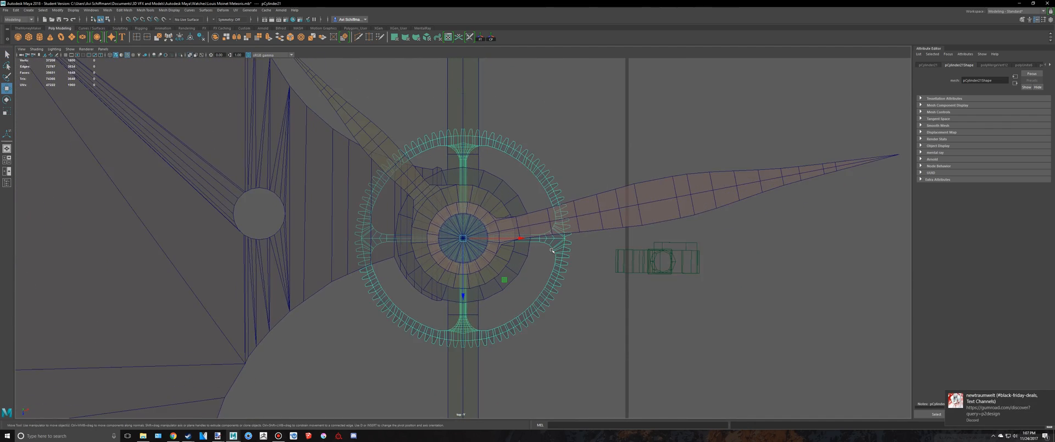
pyautogui.scroll(8, 552, 250)
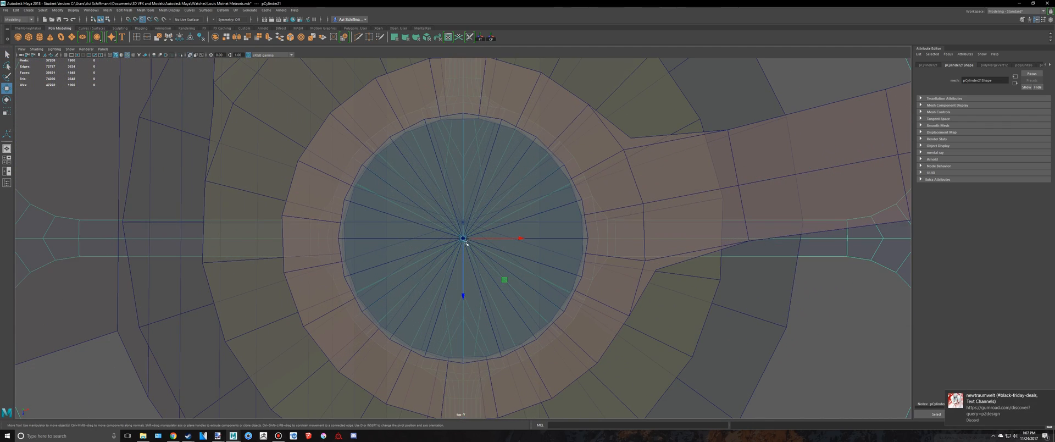
pyautogui.scroll(-10, 462, 222)
pyautogui.press('space')
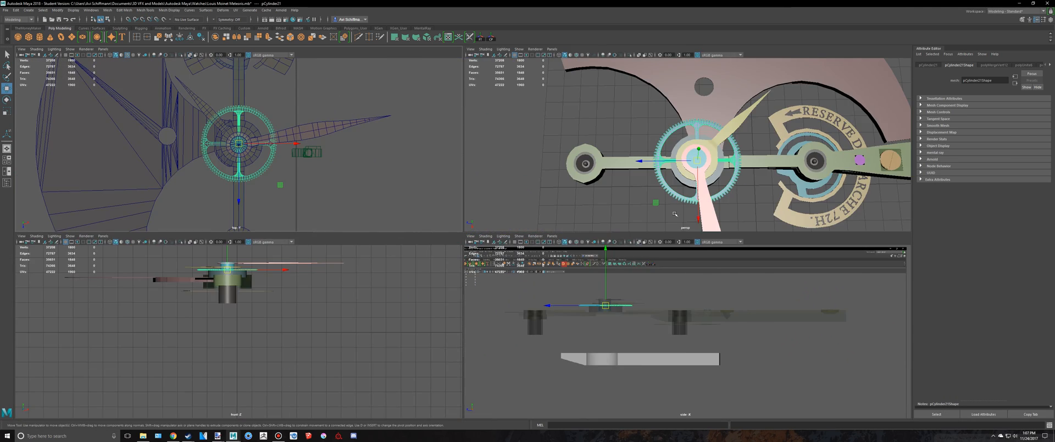
pyautogui.press('space')
# Lower the gear back beneath the central hub and compare its placement with the reference model
pyautogui.click(600, 211)
pyautogui.keyDown('alt'); pyautogui.moveTo(600, 211); pyautogui.dragTo(564, 192); pyautogui.keyUp('alt')
pyautogui.scroll(5, 564, 192)
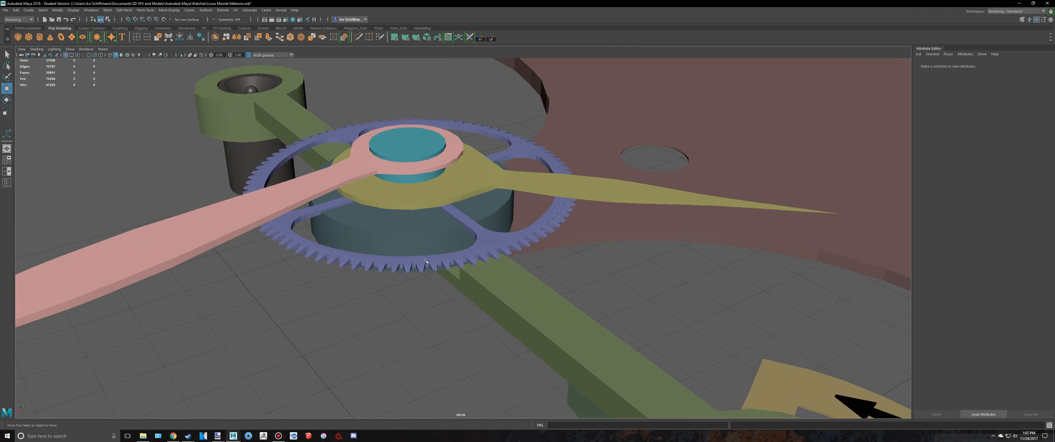
pyautogui.click(465, 220)
pyautogui.keyDown('alt'); pyautogui.moveTo(412, 169); pyautogui.dragTo(554, 325); pyautogui.keyUp('alt')
pyautogui.click(558, 329)
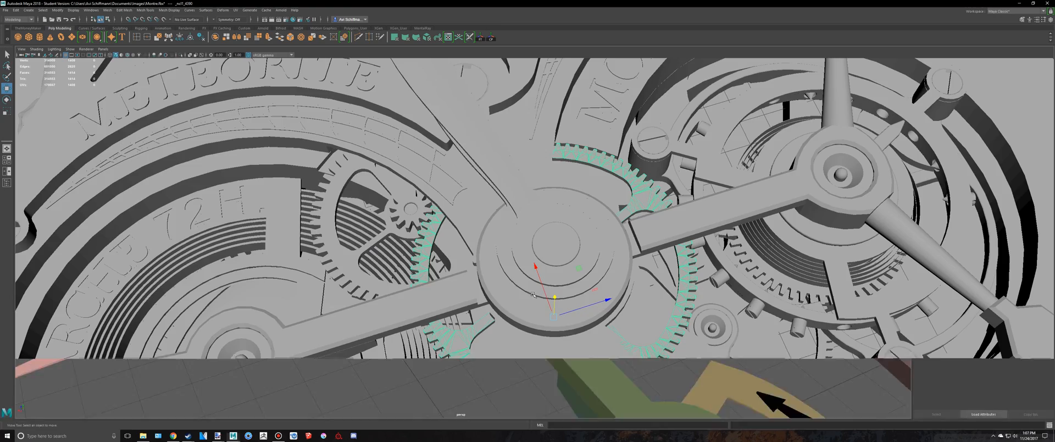
pyautogui.keyDown('alt'); pyautogui.moveTo(533, 295); pyautogui.dragTo(500, 233); pyautogui.keyUp('alt')
pyautogui.hotkey('alt', 'Tab')
pyautogui.keyDown('alt'); pyautogui.moveTo(560, 278); pyautogui.dragTo(511, 263); pyautogui.keyUp('alt')
pyautogui.hotkey('alt', 'Tab')
pyautogui.hotkey('alt', 'Tab')
# Extrude the plate's short lower edges beside the hub and pull them down to the depth of the adjoining side wall
pyautogui.click(530, 287)
pyautogui.scroll(8, 531, 286)
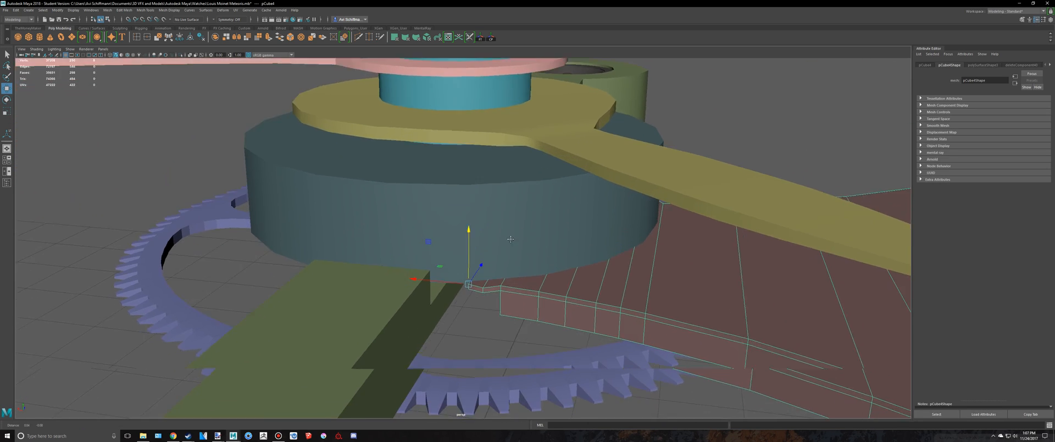
pyautogui.keyDown('alt'); pyautogui.moveTo(533, 279); pyautogui.dragTo(530, 227, button='middle'); pyautogui.keyUp('alt')
pyautogui.moveTo(527, 191); pyautogui.dragTo(527, 194, button='right')
pyautogui.click(493, 205)
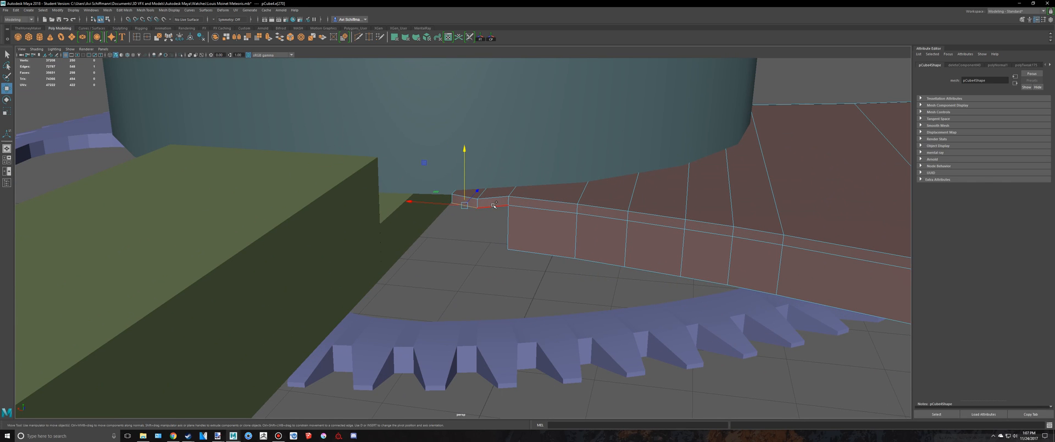
pyautogui.hotkey('ctrl', 'e')
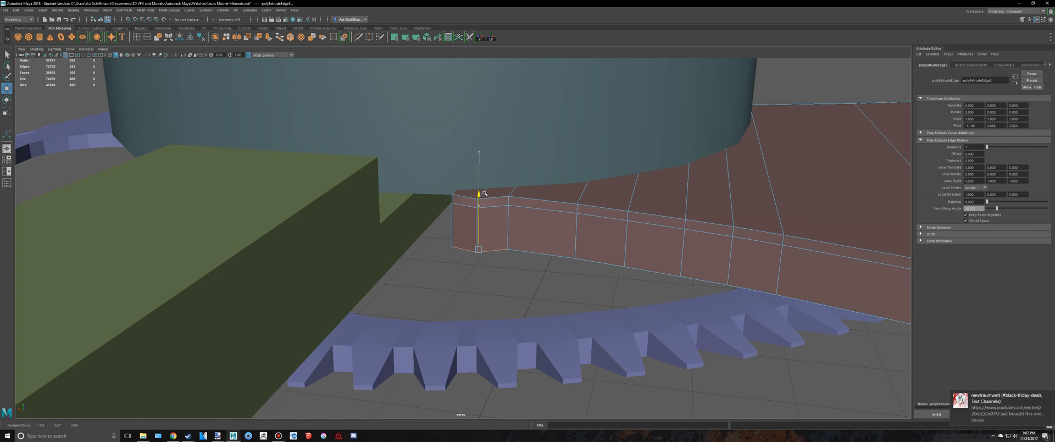
# Flatten the lower edges of the newly extruded wall section vertically so they are level
pyautogui.scroll(4, 612, 259)
pyautogui.keyDown('alt'); pyautogui.moveTo(612, 259); pyautogui.dragTo(596, 265); pyautogui.keyUp('alt')
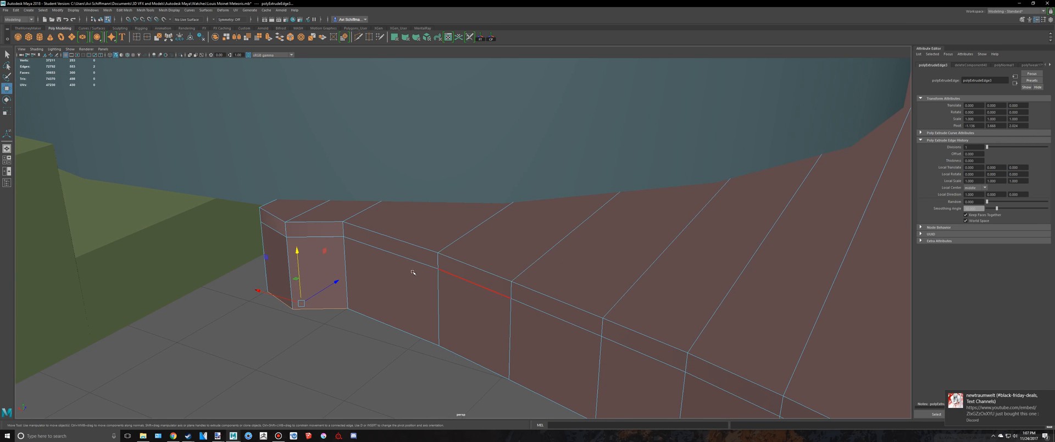
pyautogui.press('f')
pyautogui.keyDown('alt'); pyautogui.moveTo(493, 254); pyautogui.dragTo(512, 266); pyautogui.keyUp('alt')
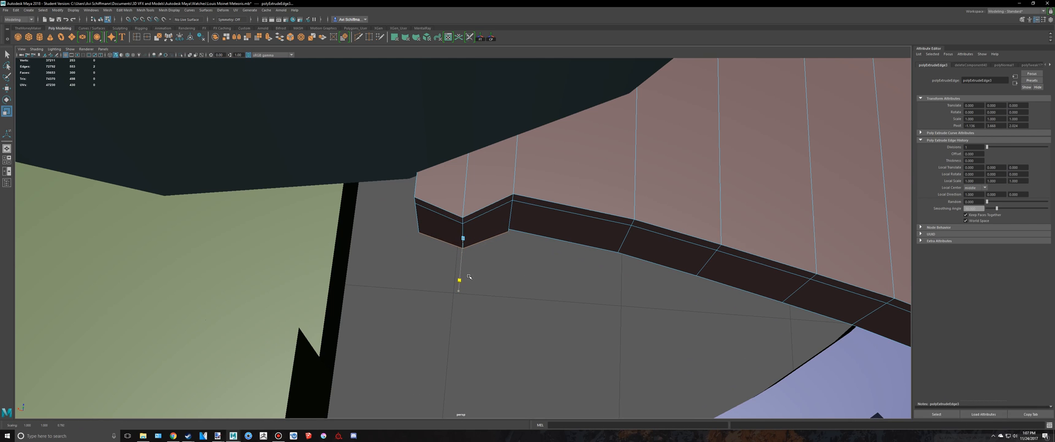
# Merge the overlapping lower corner vertices where the new wall section meets the existing side wall
pyautogui.click(519, 257)
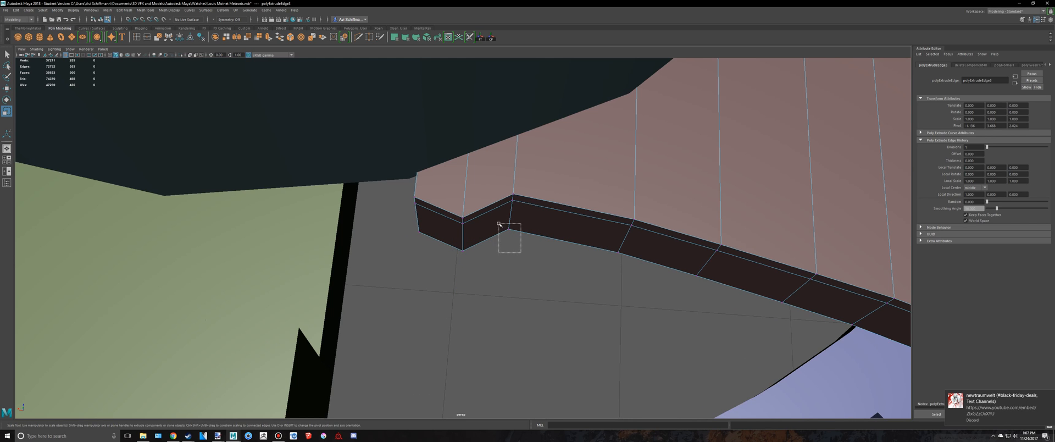
pyautogui.moveTo(498, 223); pyautogui.dragTo(498, 223)
pyautogui.click(148, 38)
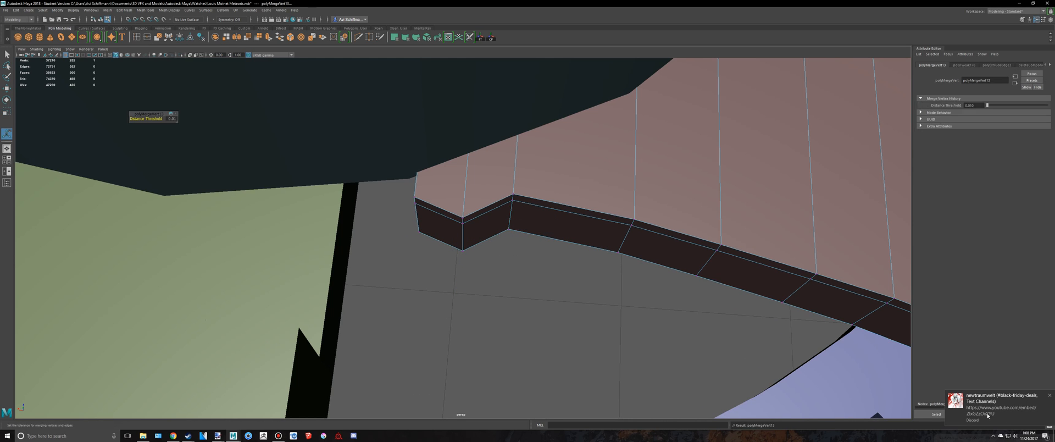
pyautogui.click(1050, 395)
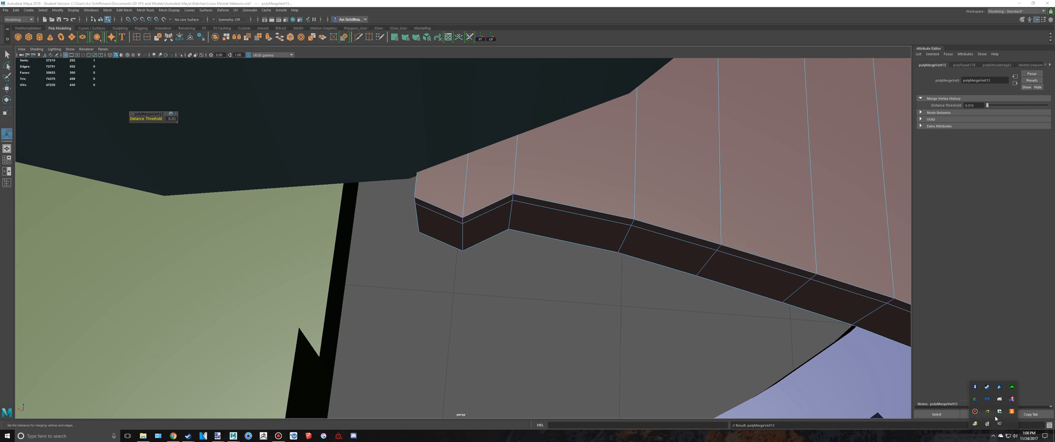
# Return the plate to object selection, clear the selection and save the scene as a student version file
pyautogui.scroll(-3, 704, 349)
pyautogui.keyDown('alt'); pyautogui.moveTo(537, 311); pyautogui.dragTo(518, 291); pyautogui.keyUp('alt')
pyautogui.scroll(-4, 532, 309)
pyautogui.scroll(-4, 532, 309)
pyautogui.moveTo(498, 222); pyautogui.dragTo(527, 214, button='right')
pyautogui.click(630, 328)
pyautogui.scroll(-4, 616, 327)
pyautogui.keyDown('alt'); pyautogui.moveTo(587, 325); pyautogui.dragTo(584, 260); pyautogui.keyUp('alt')
pyautogui.hotkey('ctrl', 's')
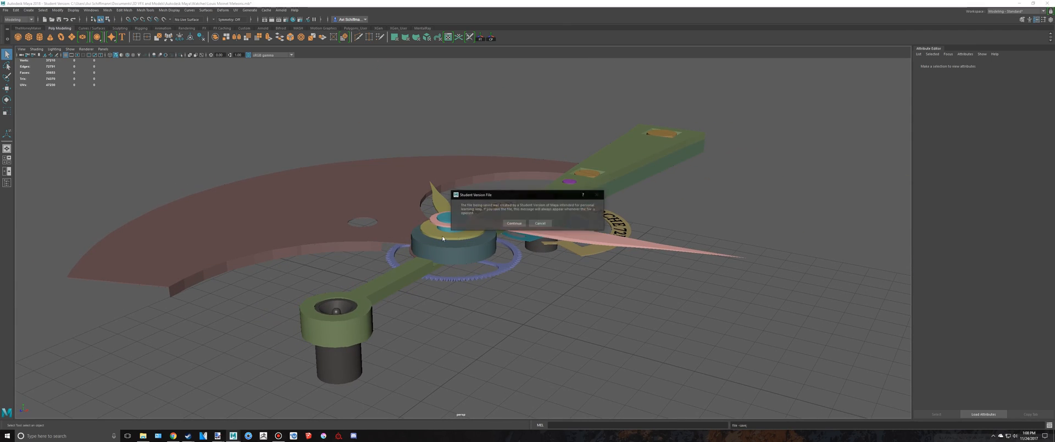
pyautogui.click(505, 226)
# Duplicate the plate and mirror the copy horizontally by reversing the sign of its Scale X value
pyautogui.click(379, 186)
pyautogui.keyDown('alt'); pyautogui.moveTo(379, 186); pyautogui.dragTo(406, 245); pyautogui.keyUp('alt')
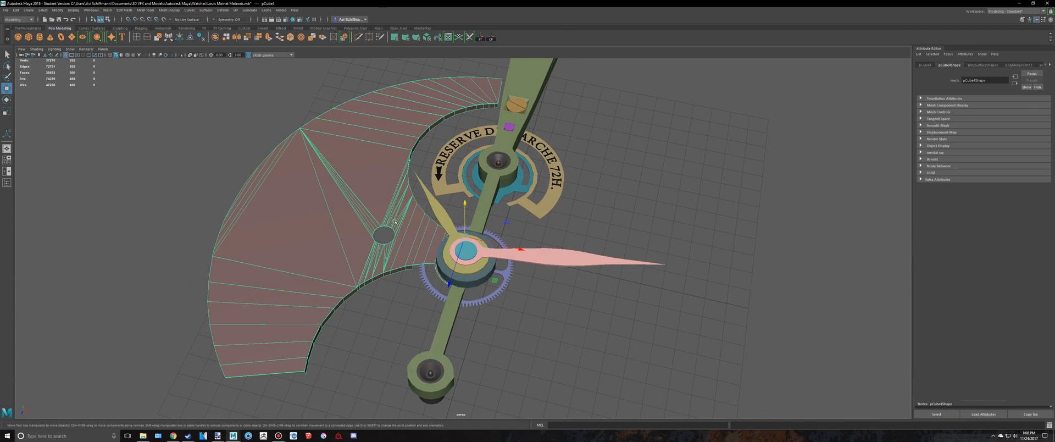
pyautogui.press('space')
pyautogui.press('space')
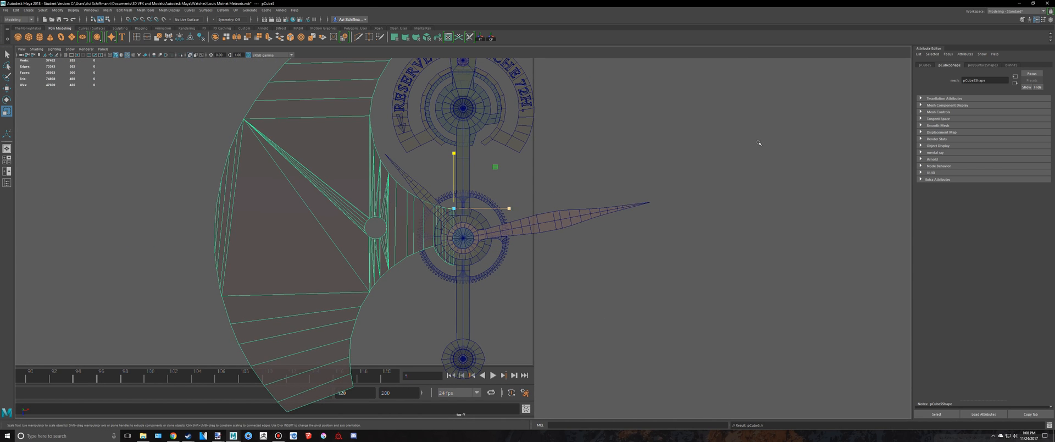
pyautogui.click(1046, 20)
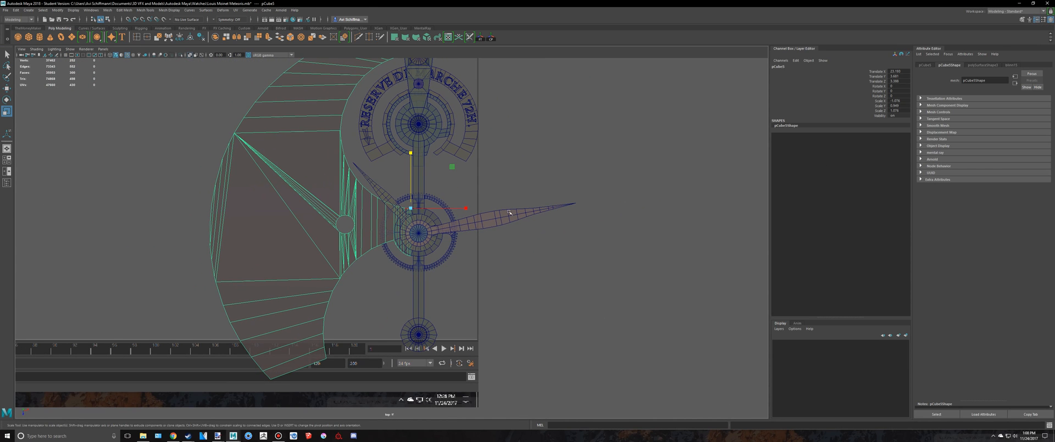
pyautogui.moveTo(467, 209); pyautogui.dragTo(460, 208)
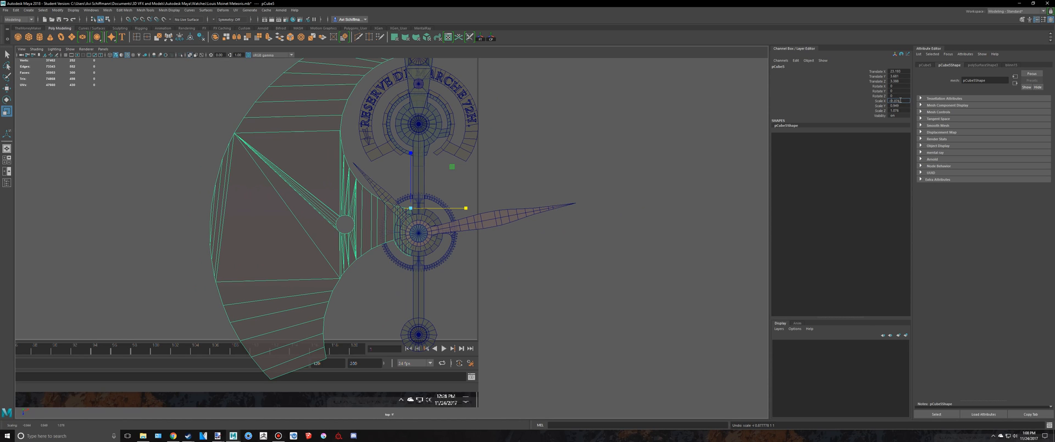
pyautogui.press('Return')
pyautogui.scroll(8, 420, 221)
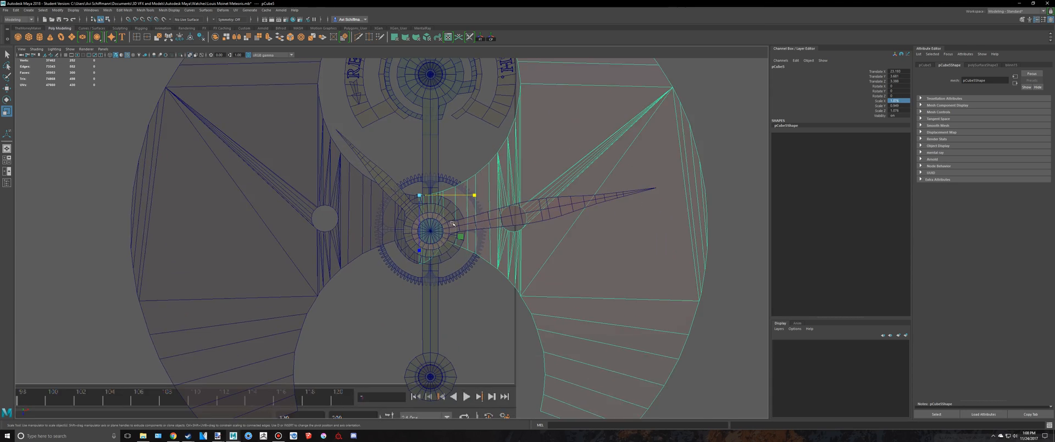
# Move the mirrored plate along X to the opposite side of the hub, symmetrical to the original plate
pyautogui.press('w')
pyautogui.moveTo(436, 161); pyautogui.dragTo(515, 187)
pyautogui.scroll(5, 467, 195)
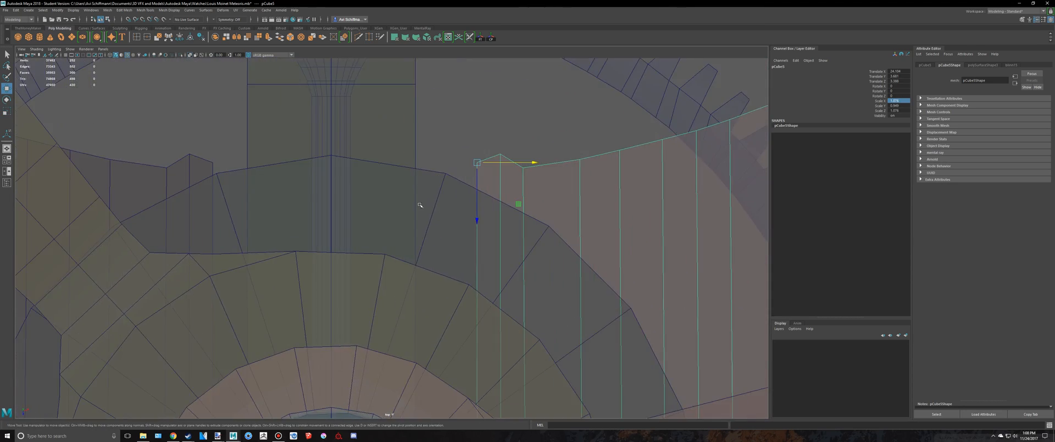
pyautogui.scroll(4, 582, 137)
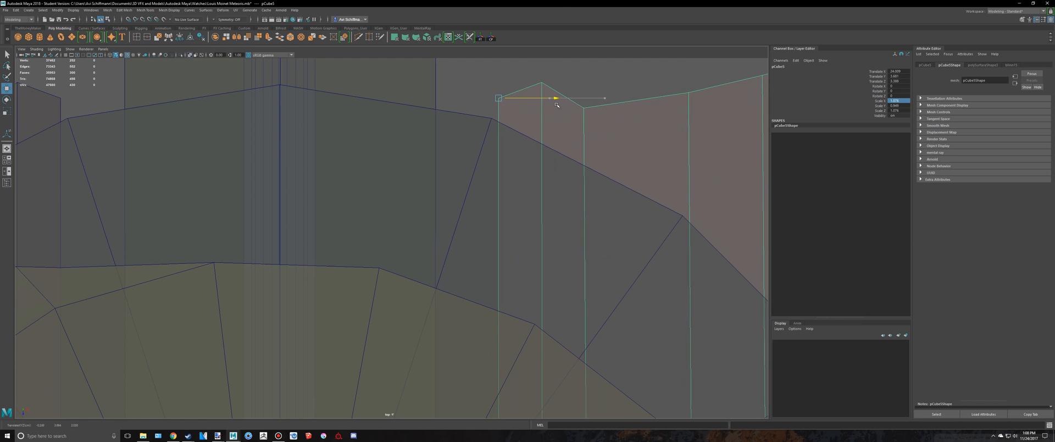
pyautogui.moveTo(557, 105); pyautogui.dragTo(554, 104)
pyautogui.scroll(-15, 659, 116)
pyautogui.hotkey('ctrl', 'space')
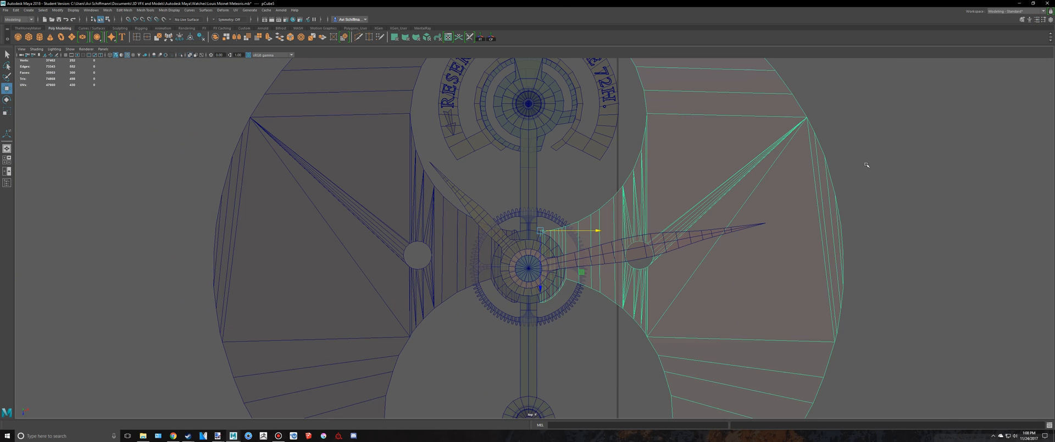
# Deselect the mirrored plate, check both plate halves around the hub in the perspective view and save the scene
pyautogui.press('space')
pyautogui.press('space')
pyautogui.click(833, 166)
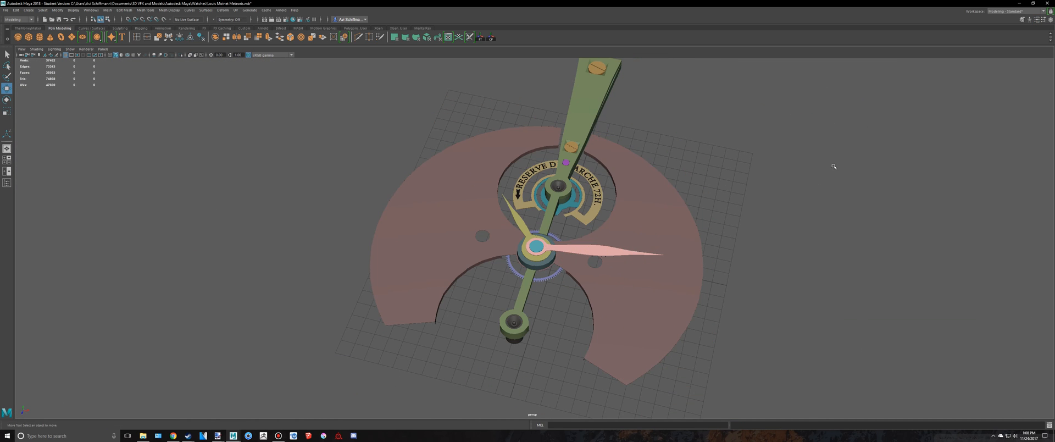
pyautogui.keyDown('alt'); pyautogui.moveTo(833, 166); pyautogui.dragTo(736, 158); pyautogui.keyUp('alt')
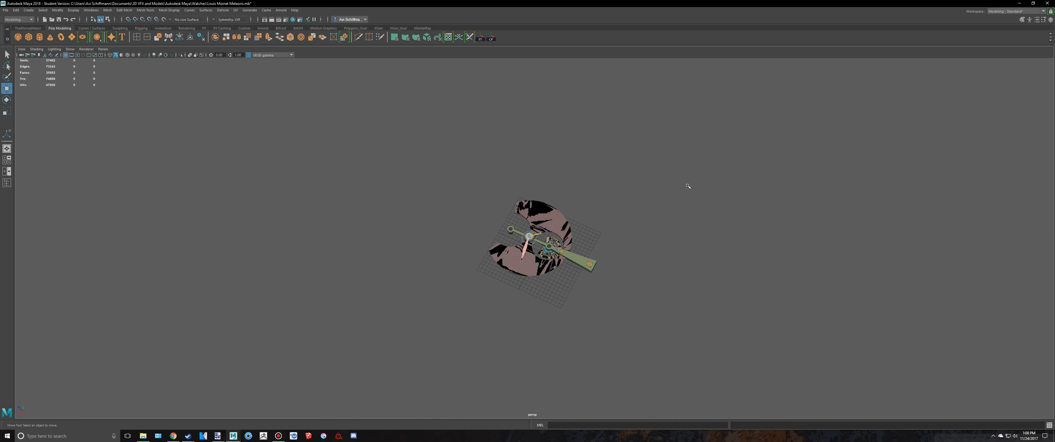
pyautogui.scroll(7, 579, 212)
pyautogui.keyDown('alt'); pyautogui.moveTo(583, 218); pyautogui.dragTo(574, 201); pyautogui.keyUp('alt')
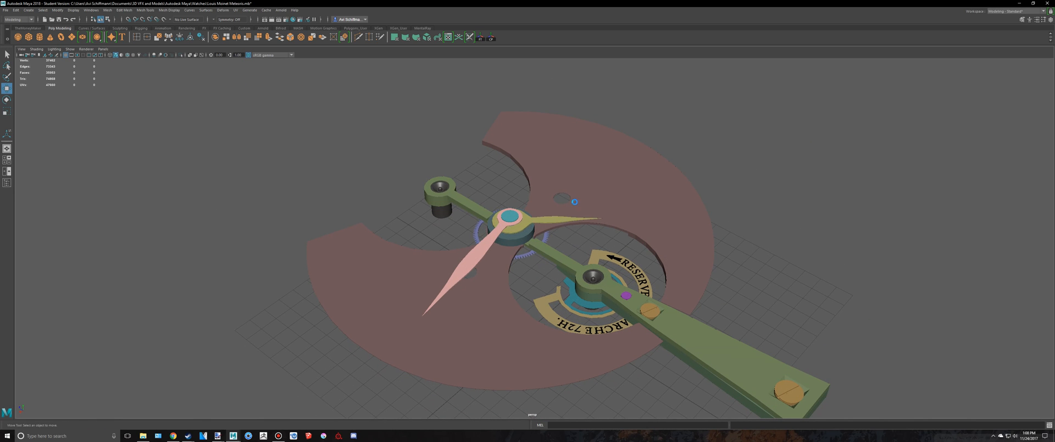
pyautogui.click(513, 223)
pyautogui.keyDown('alt'); pyautogui.moveTo(518, 224); pyautogui.dragTo(443, 195); pyautogui.keyUp('alt')
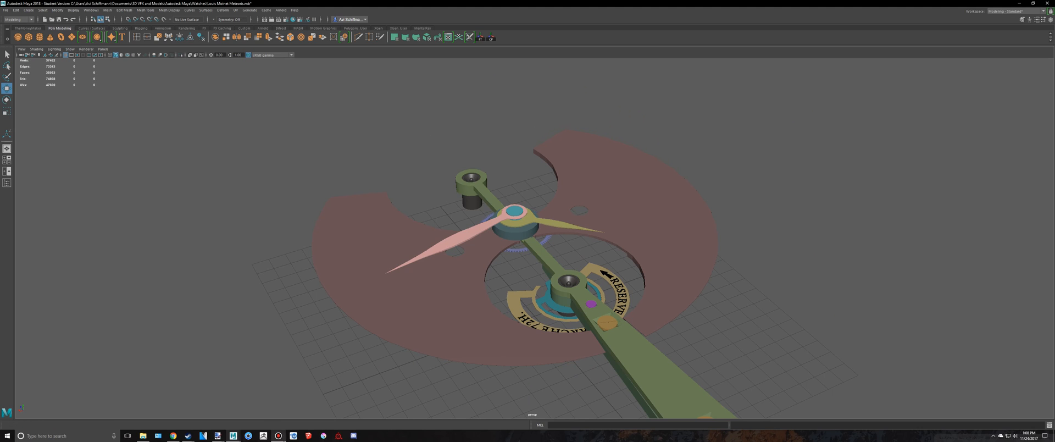